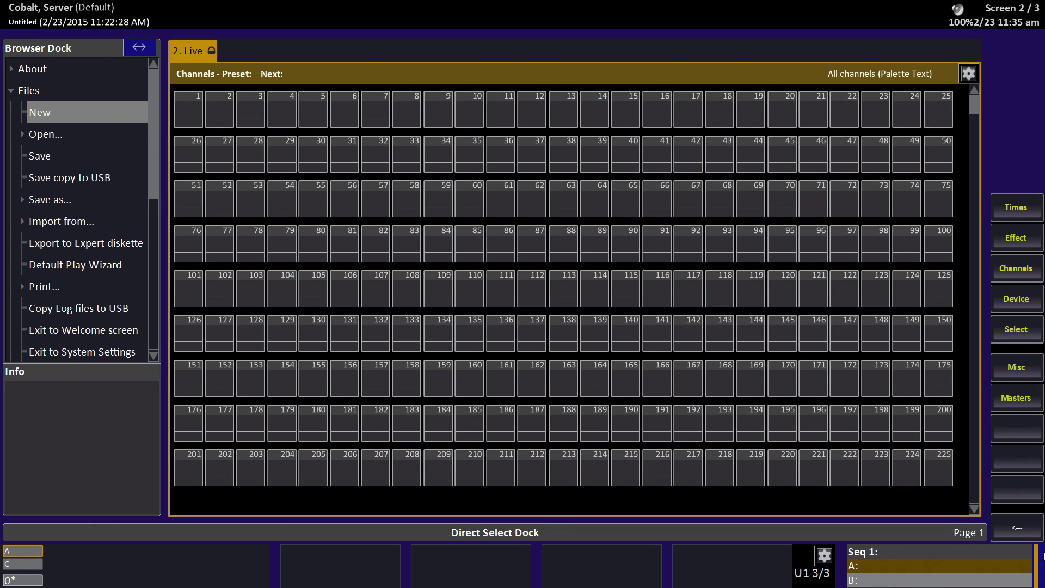
Create a new show with No patch and begin with the default settings
click(58, 110)
click(58, 110)
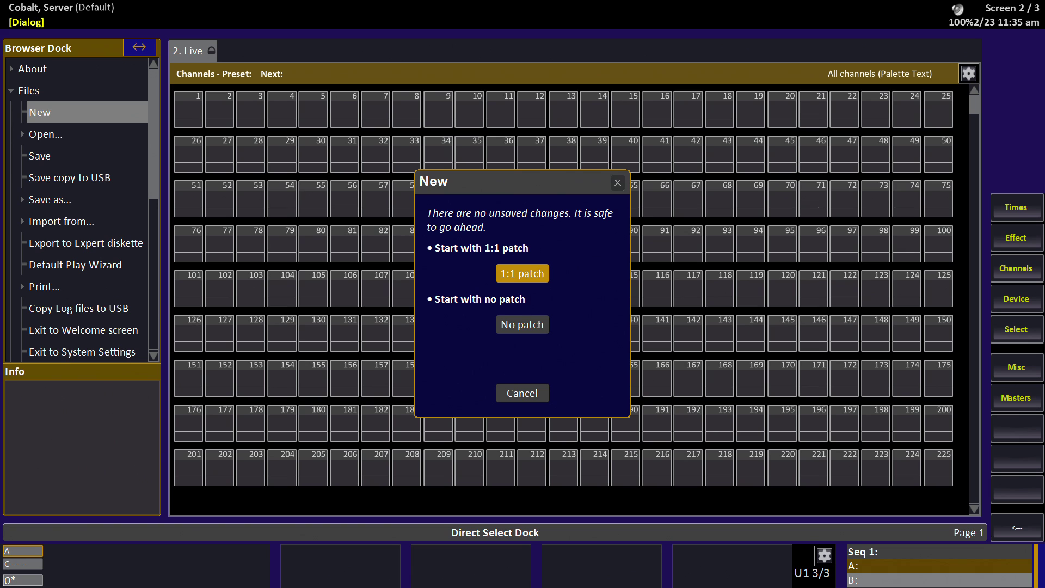
key(Tab)
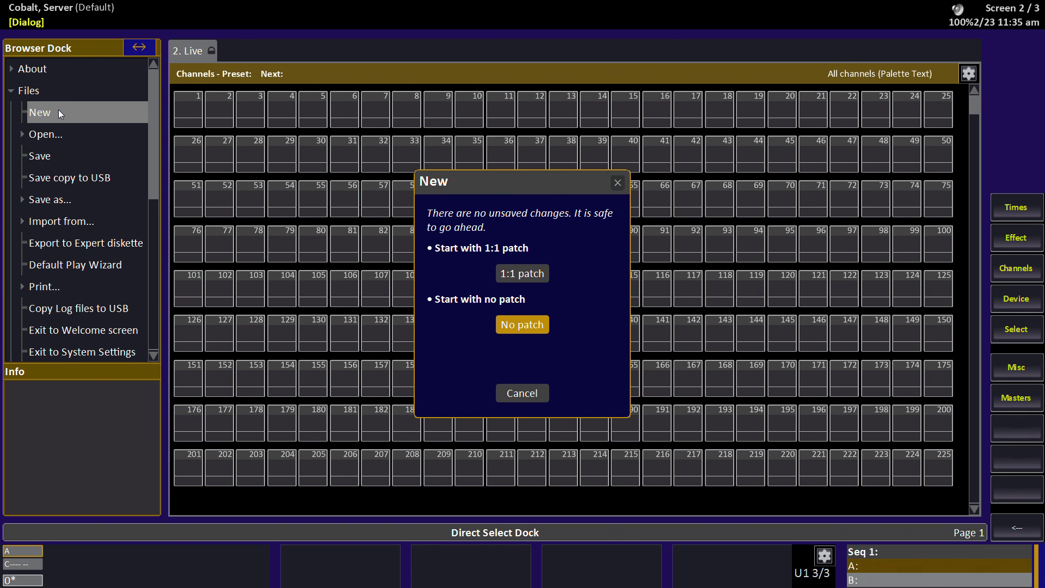
key(Return)
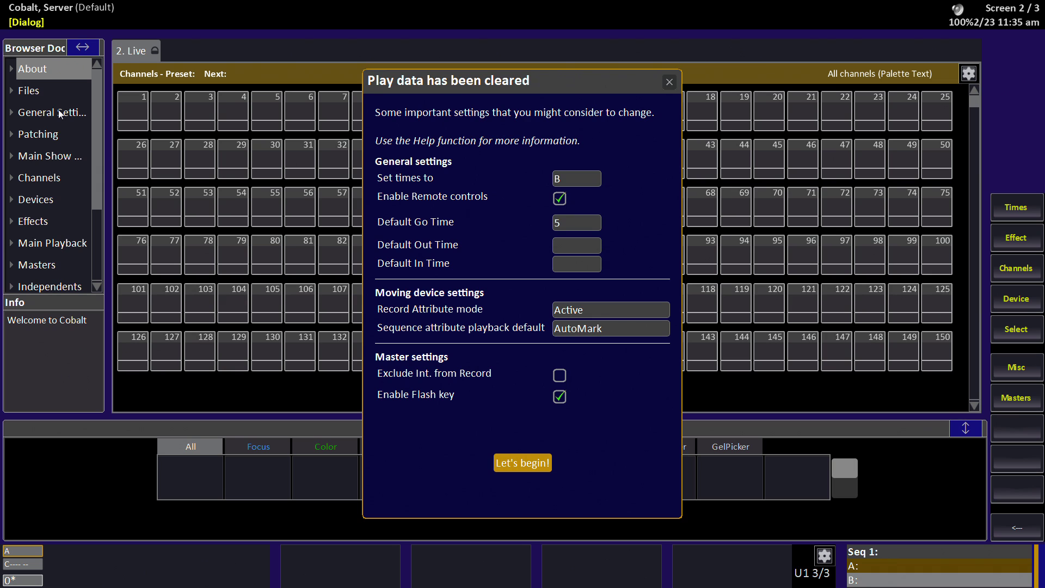
key(Return)
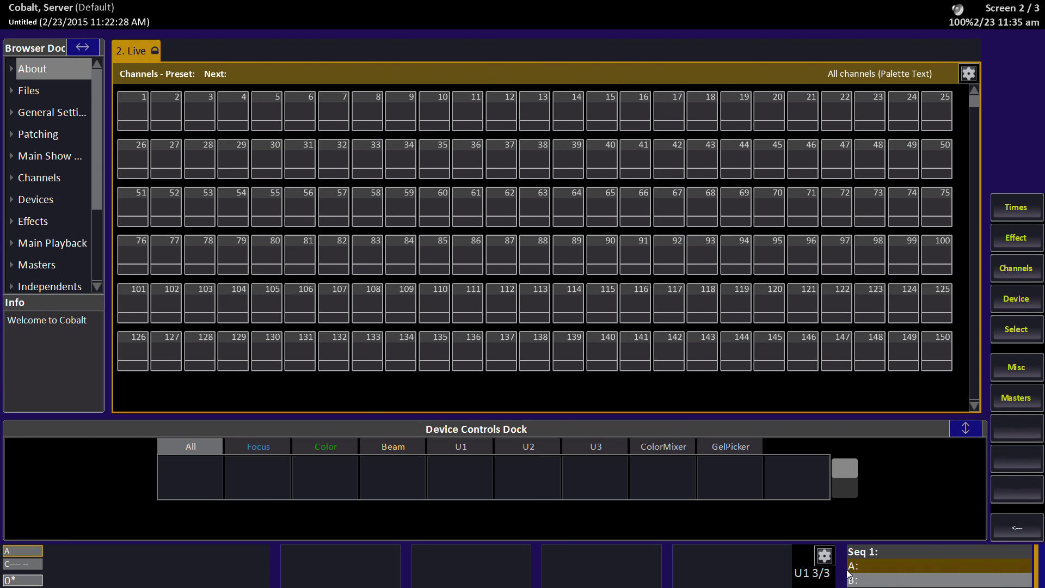
Switch the lower dock to Direct Select and collapse it to enlarge the channel grid
right_click(915, 423)
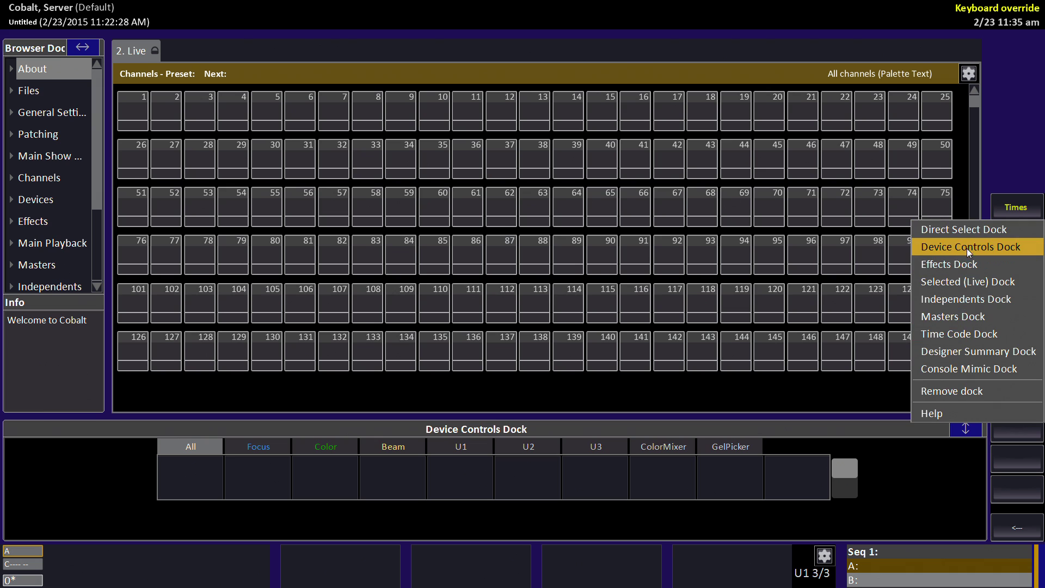
click(969, 230)
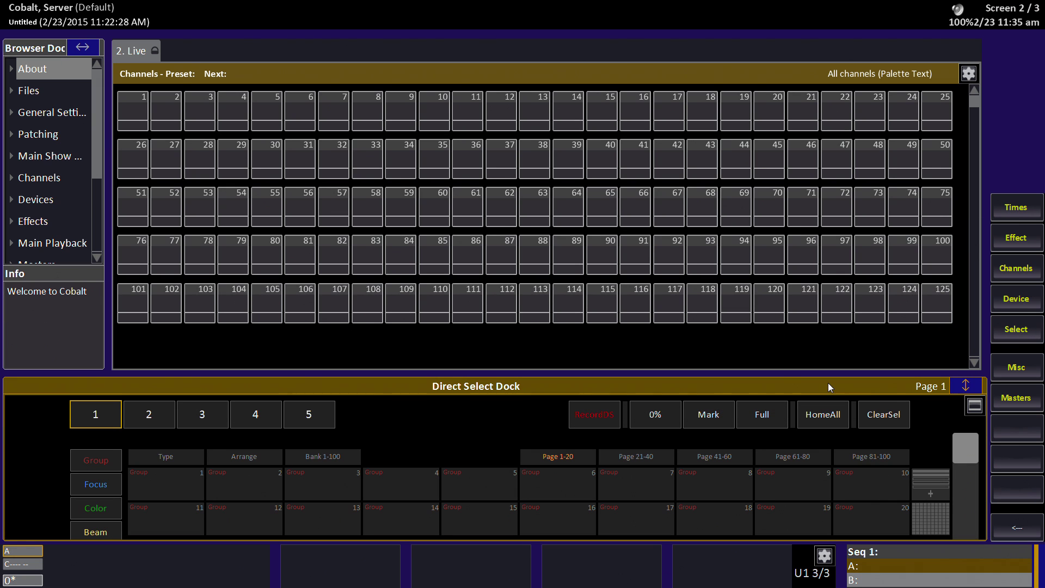
click(828, 383)
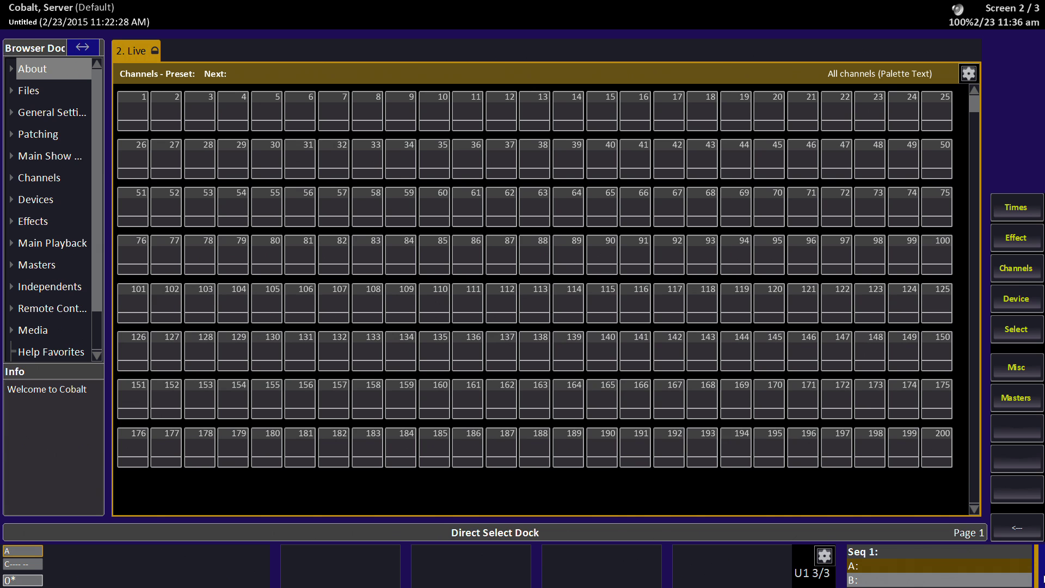
Open the 'hf dalhalla demo' show via Files > Import from > Play Archive
key(Tab)
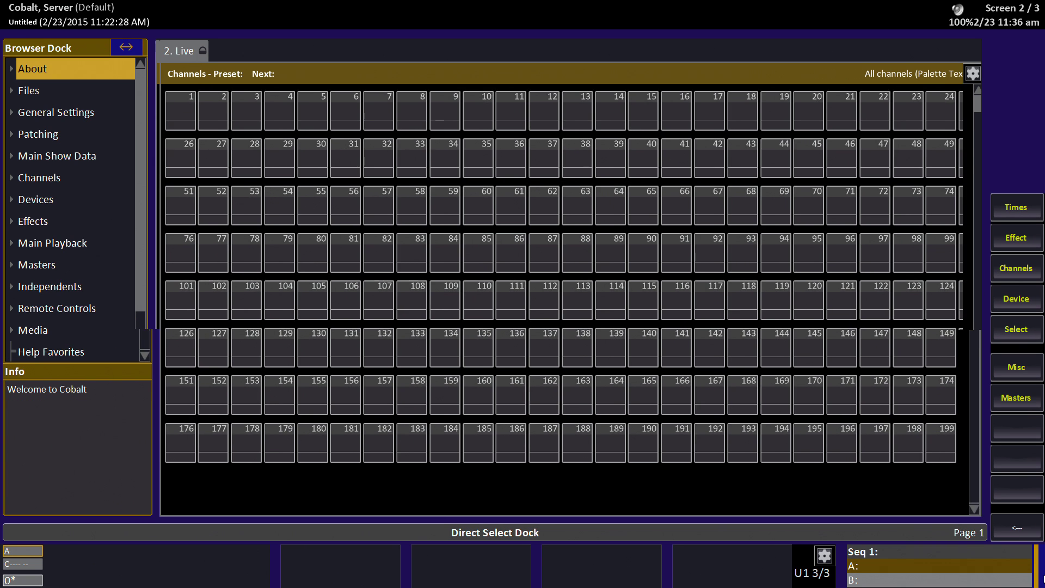
key(Down)
key(Right)
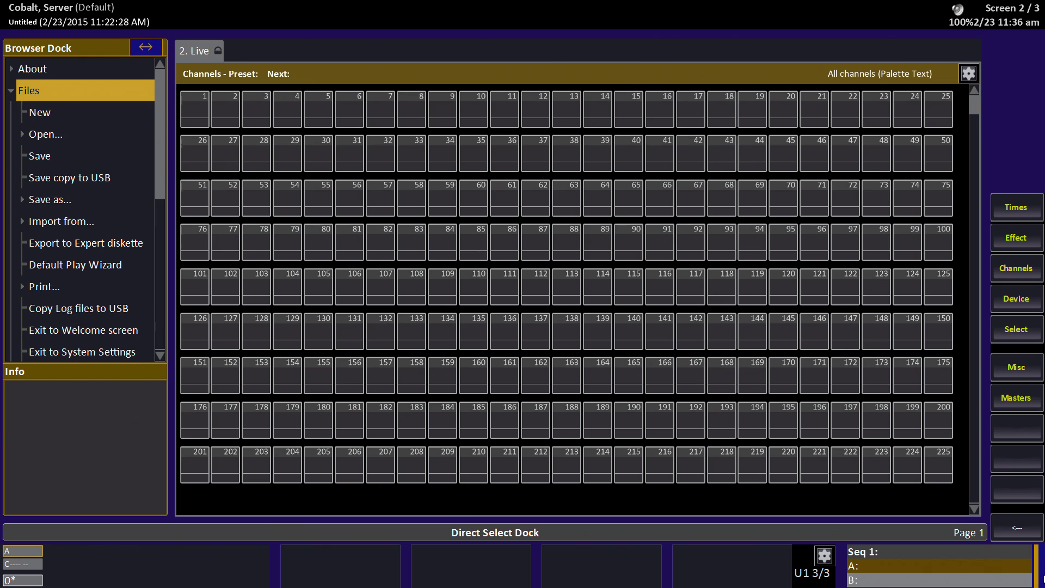
key(Down)
key(Down)
key(Down)
key(Down)
key(Down)
key(Right)
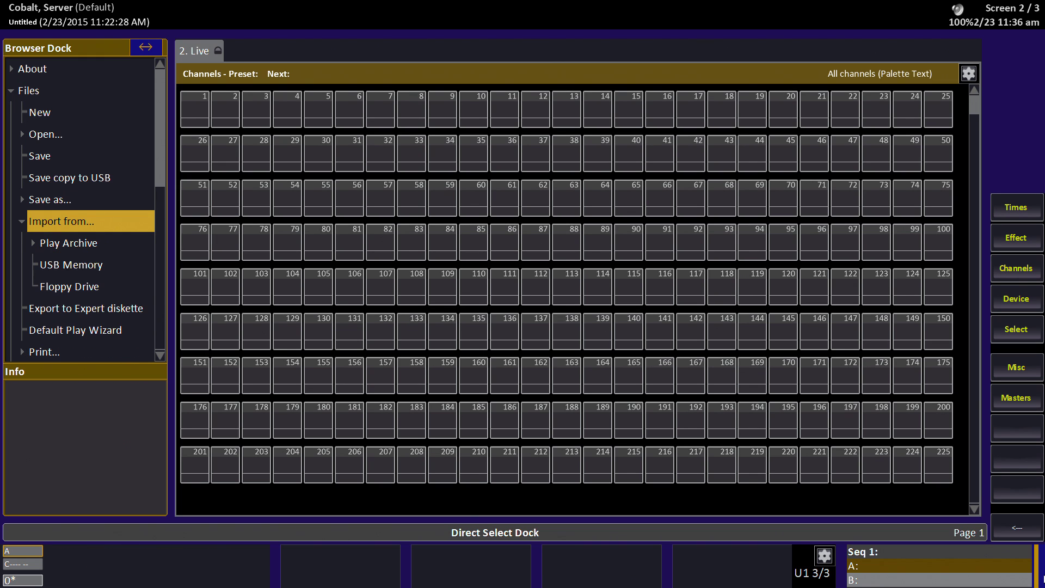
key(Down)
key(Right)
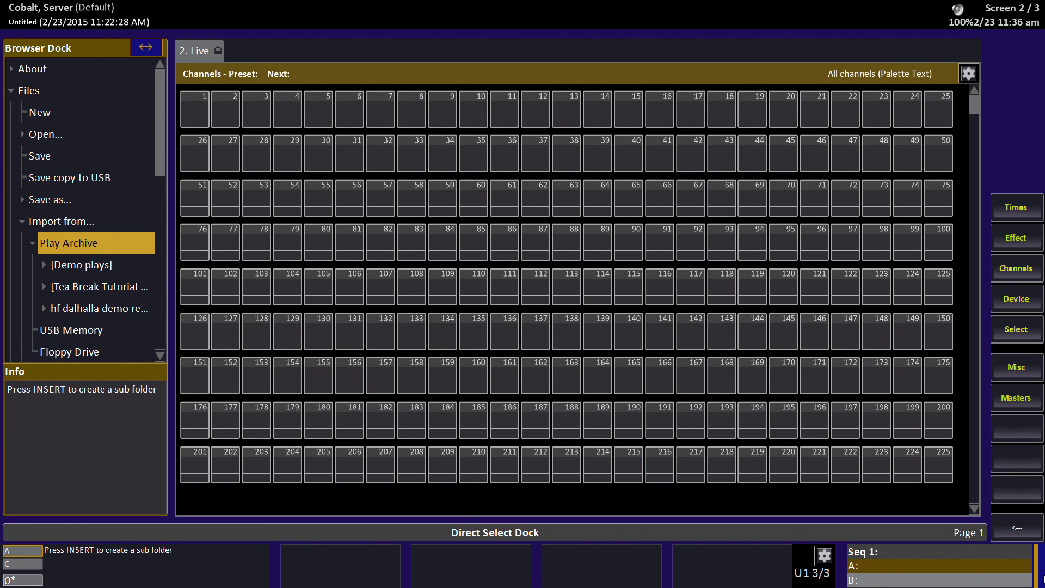
key(Down)
key(Down)
key(Down)
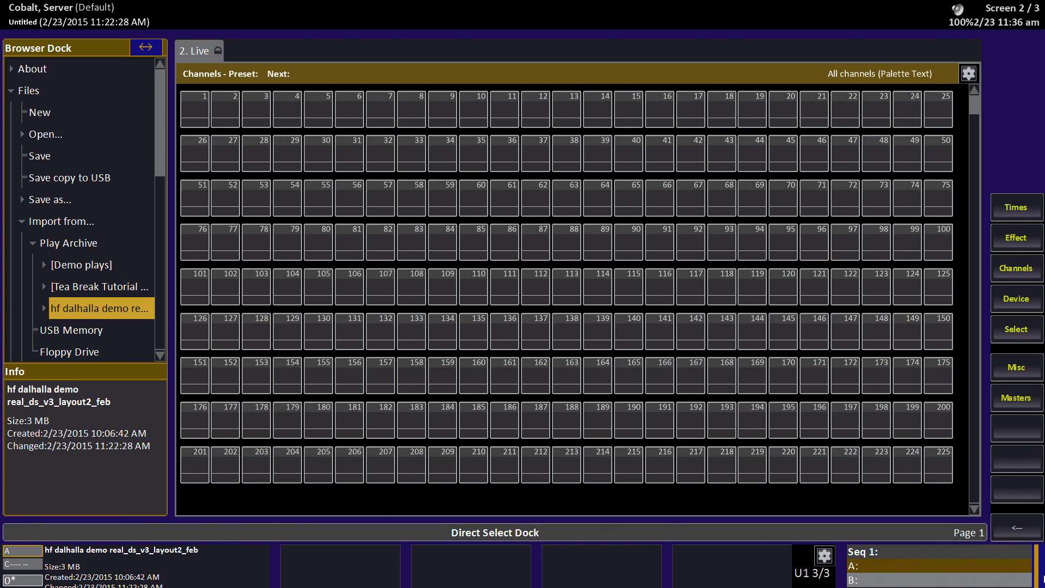
key(Return)
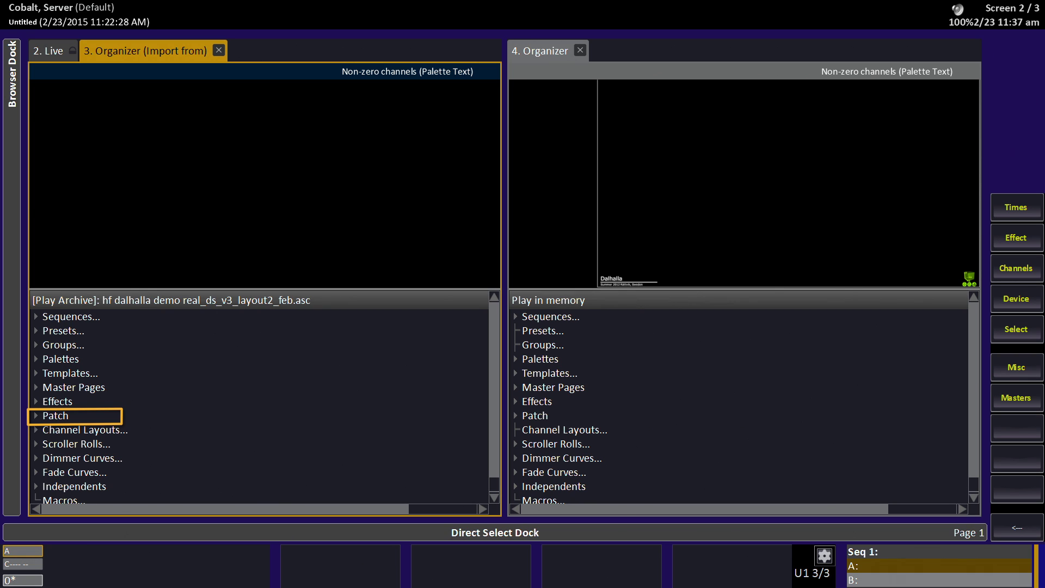
Copy the Dalhalla demo Patch onto the show's Patch, then expand Patch > Devices
click(59, 417)
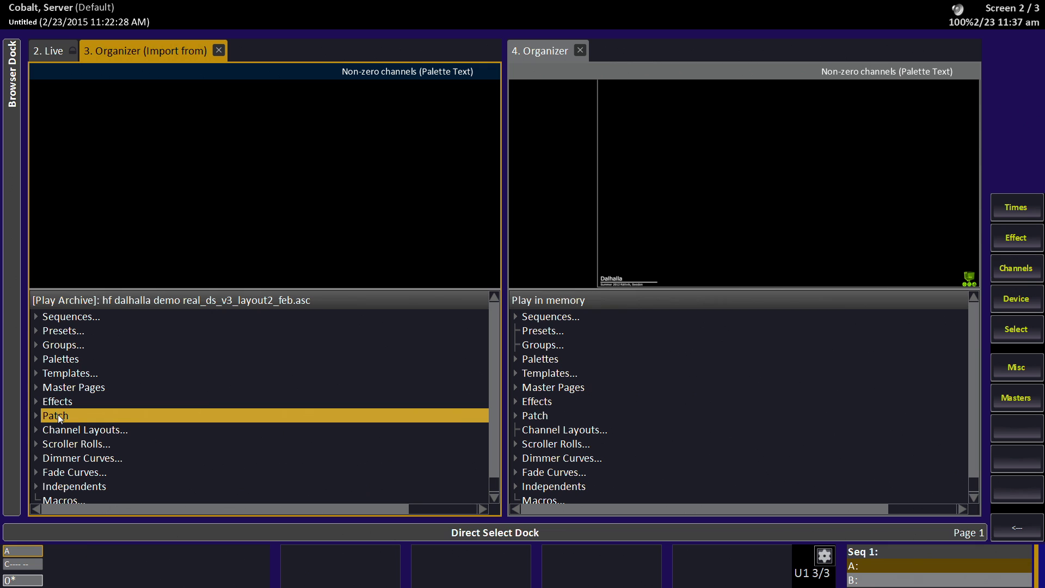
drag(59, 417, 536, 420)
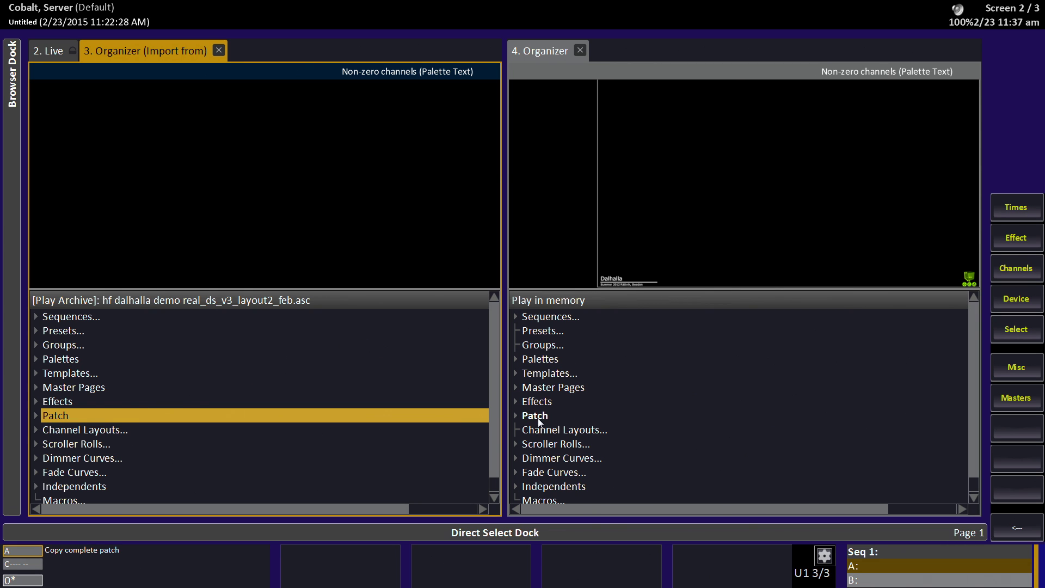
drag(535, 421, 536, 416)
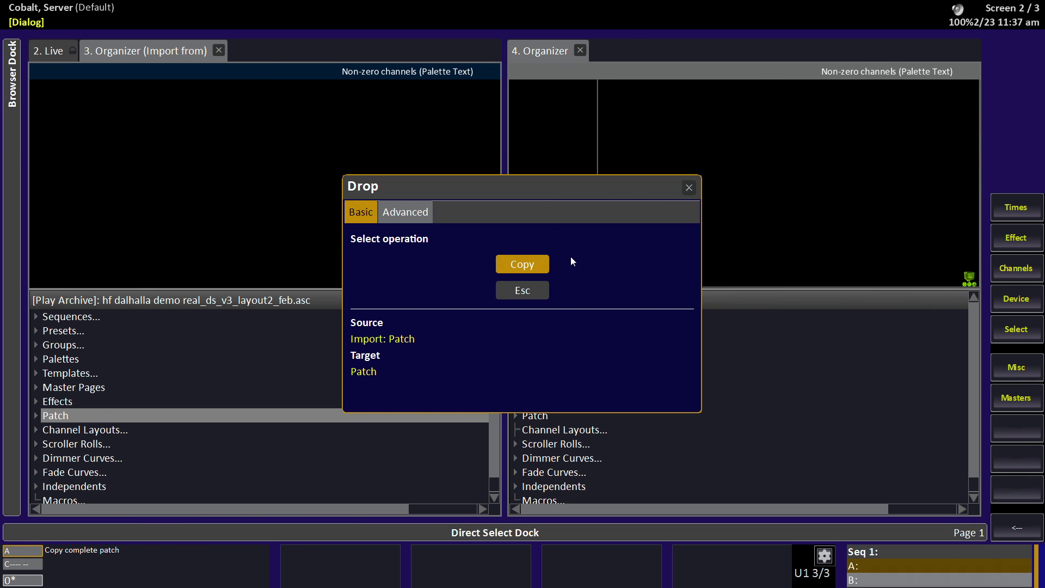
click(529, 266)
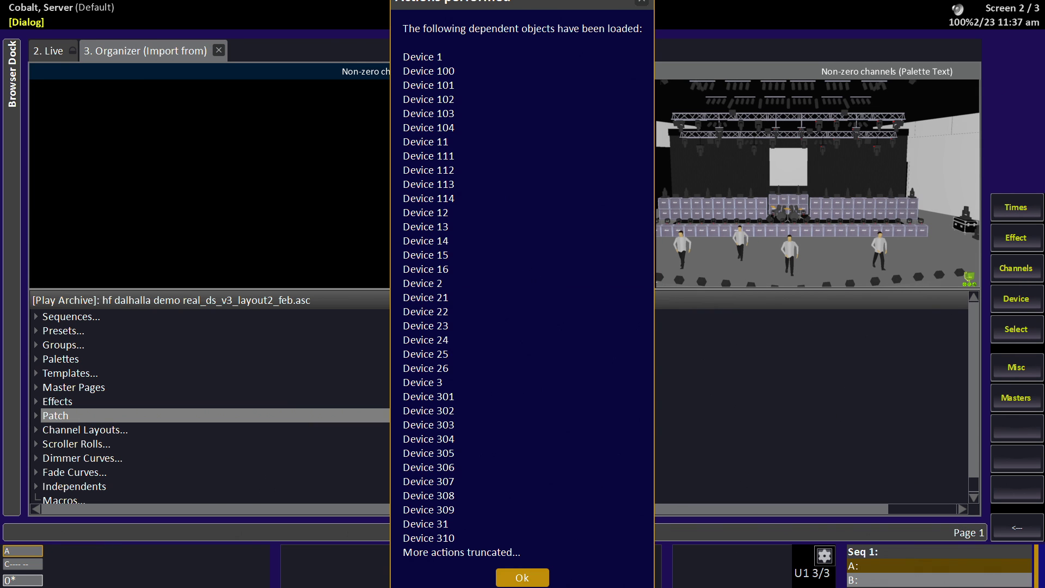
click(523, 579)
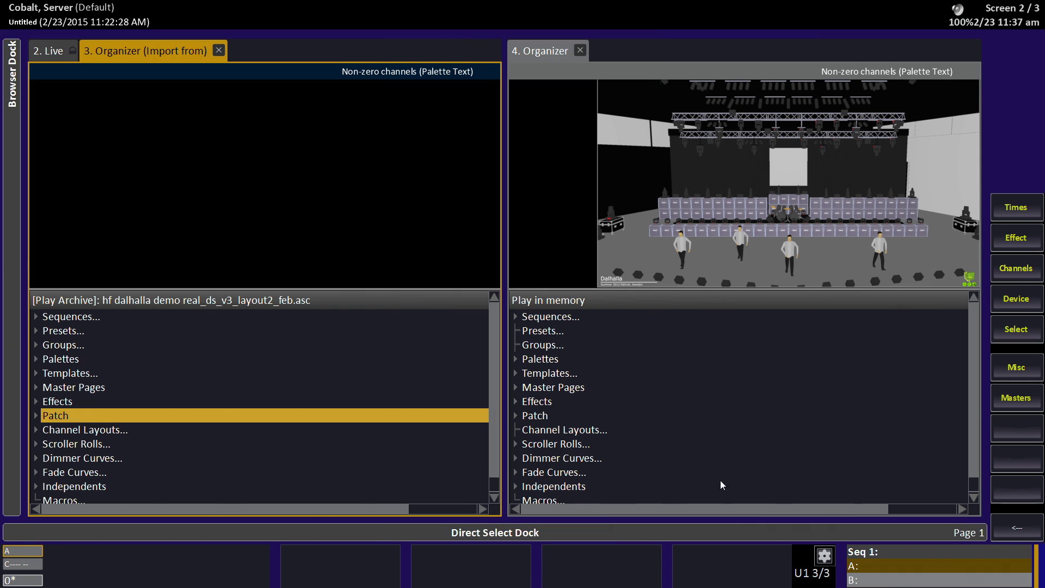
click(515, 415)
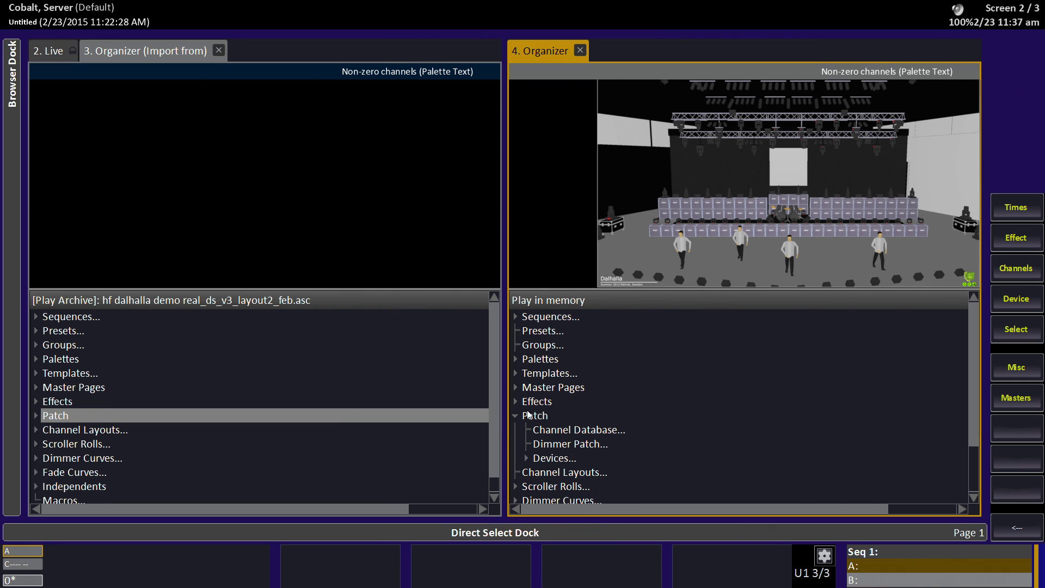
click(526, 458)
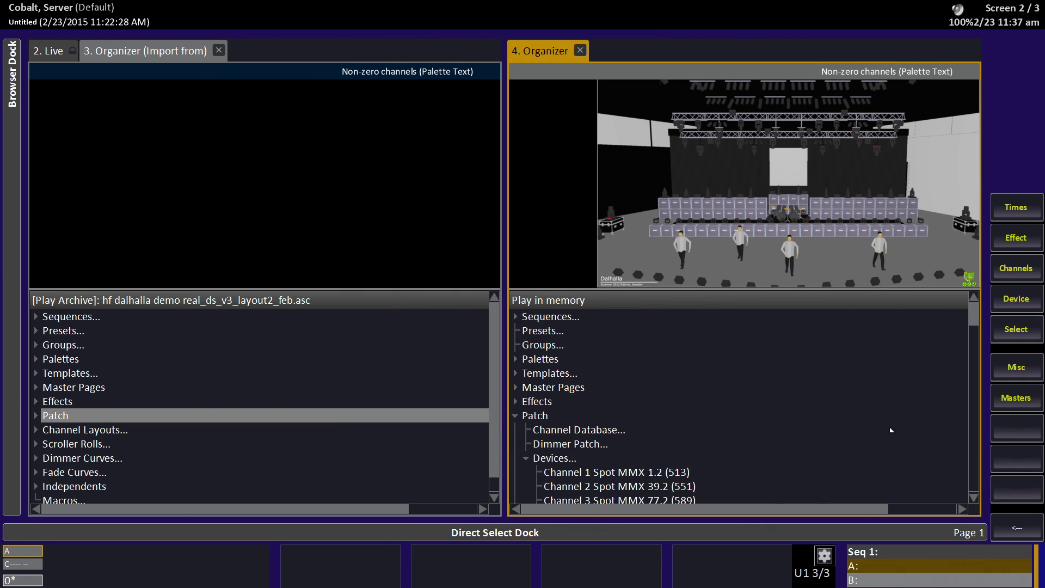
mouse_move(973, 318)
mouse_down()
mouse_move(981, 487)
mouse_move(966, 310)
mouse_up()
In Live, select Spot channels 1–6 without channel 16, then return to the import Organizer
key(F1)
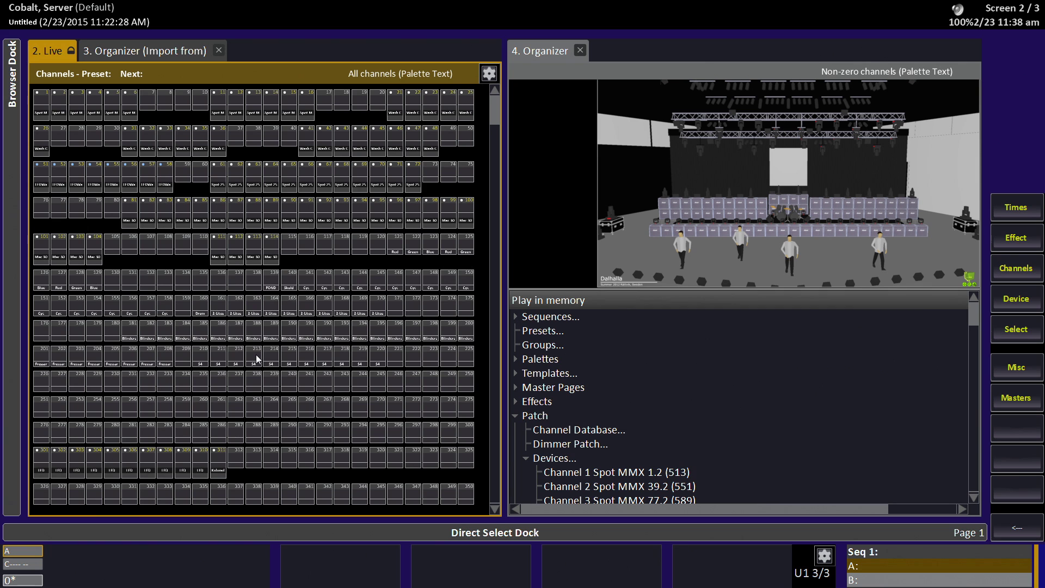
scroll(256, 354, up, 1)
scroll(256, 354, up, 1)
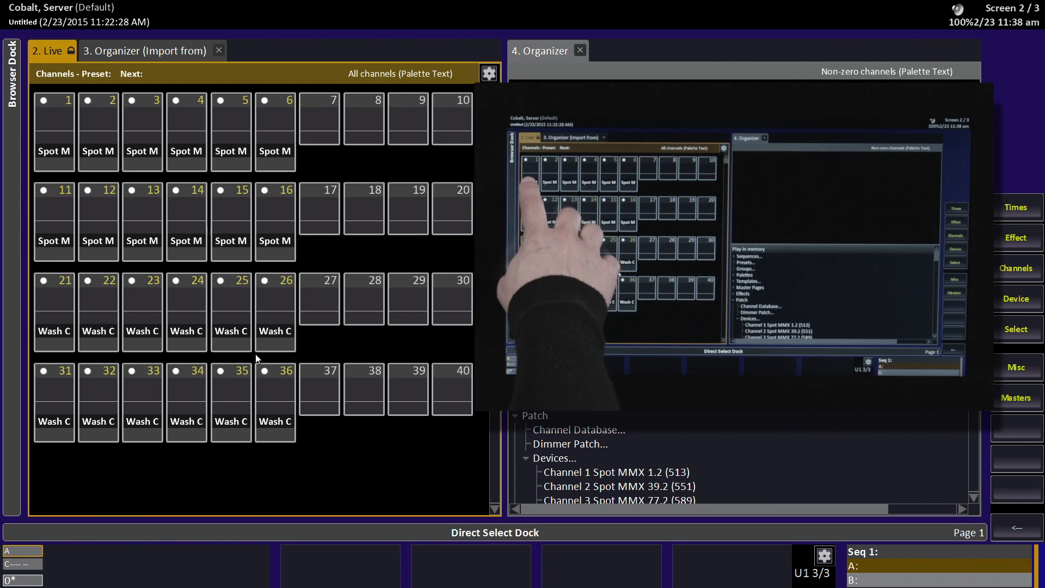
drag(54, 131, 234, 163)
click(275, 217)
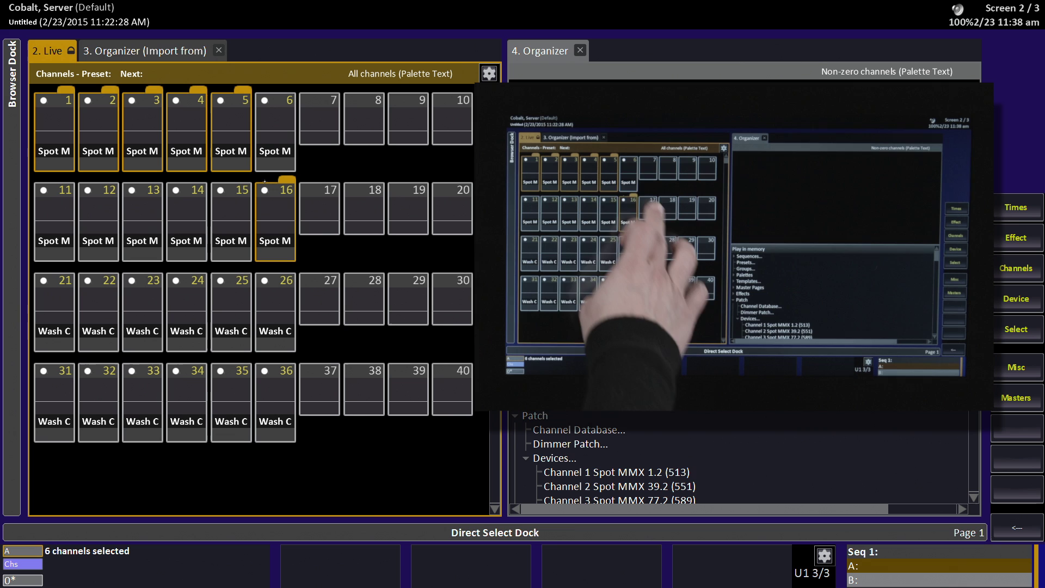
click(275, 126)
click(271, 237)
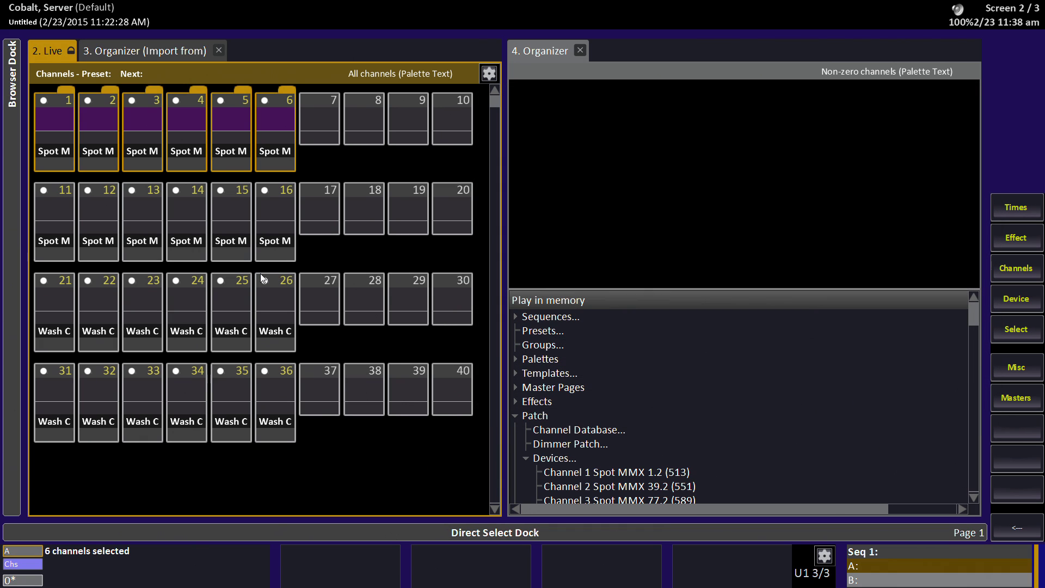
click(124, 56)
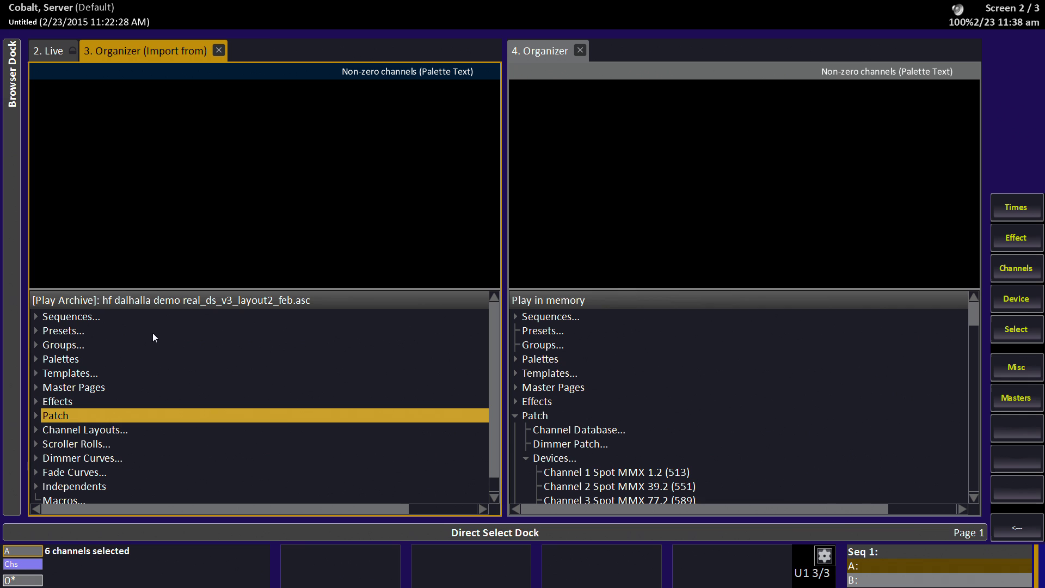
Copy archive groups 1–3, Spot MMX through MMX LX2, into the show's Groups unchanged
click(36, 345)
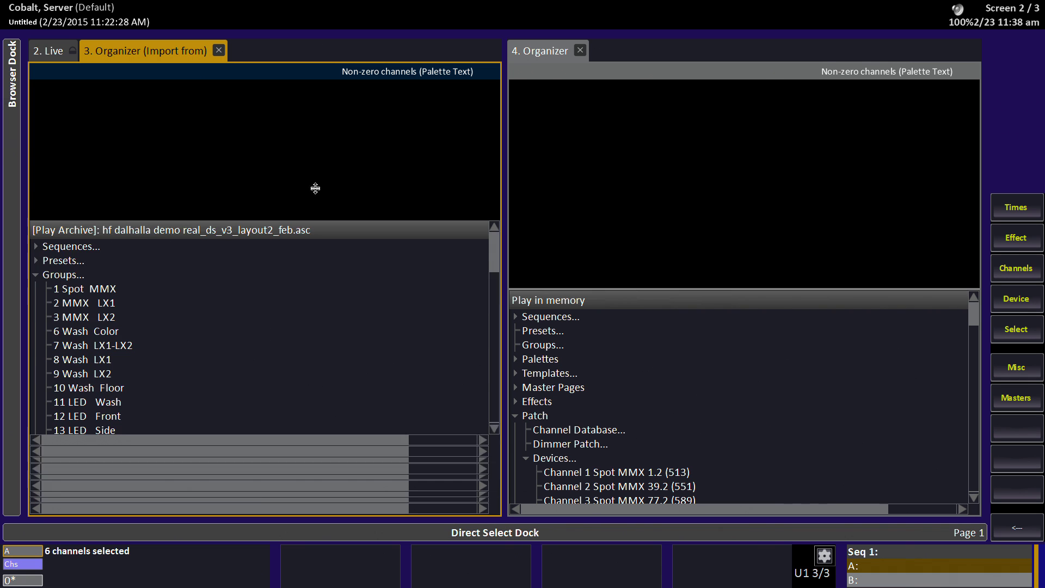
drag(325, 288, 321, 147)
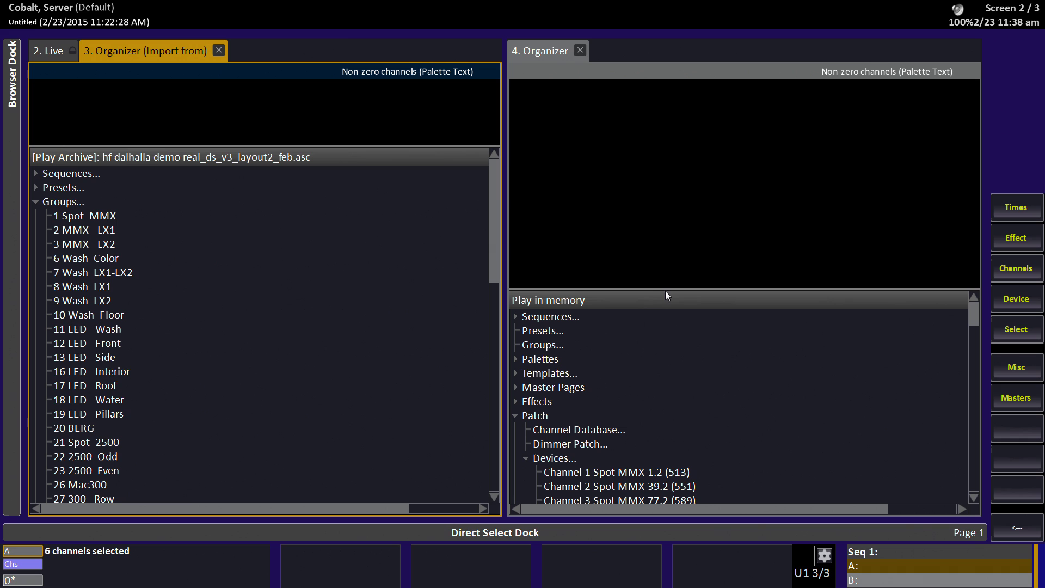
drag(665, 289, 628, 143)
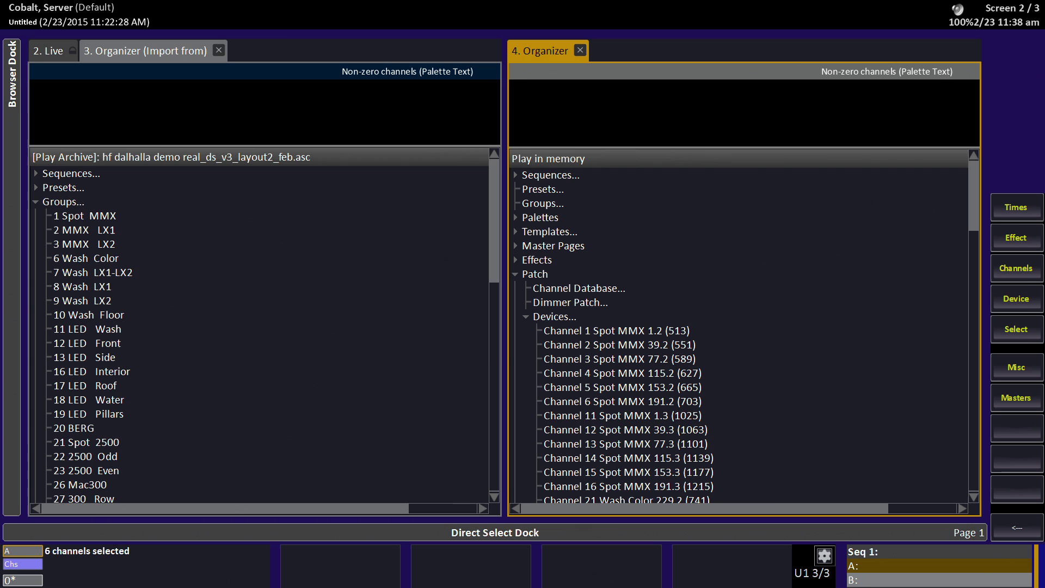
drag(62, 207, 543, 216)
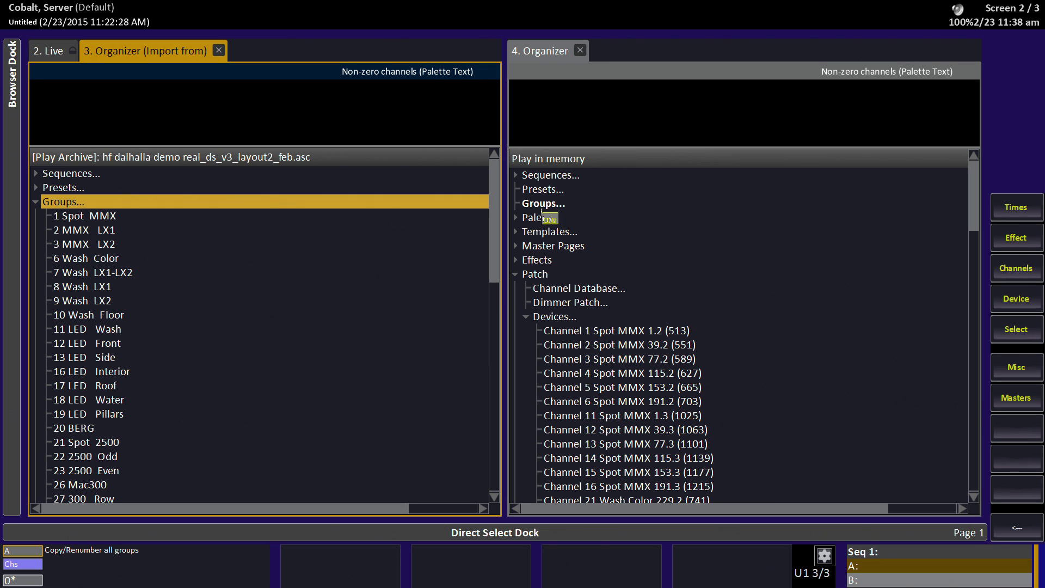
drag(542, 217, 64, 209)
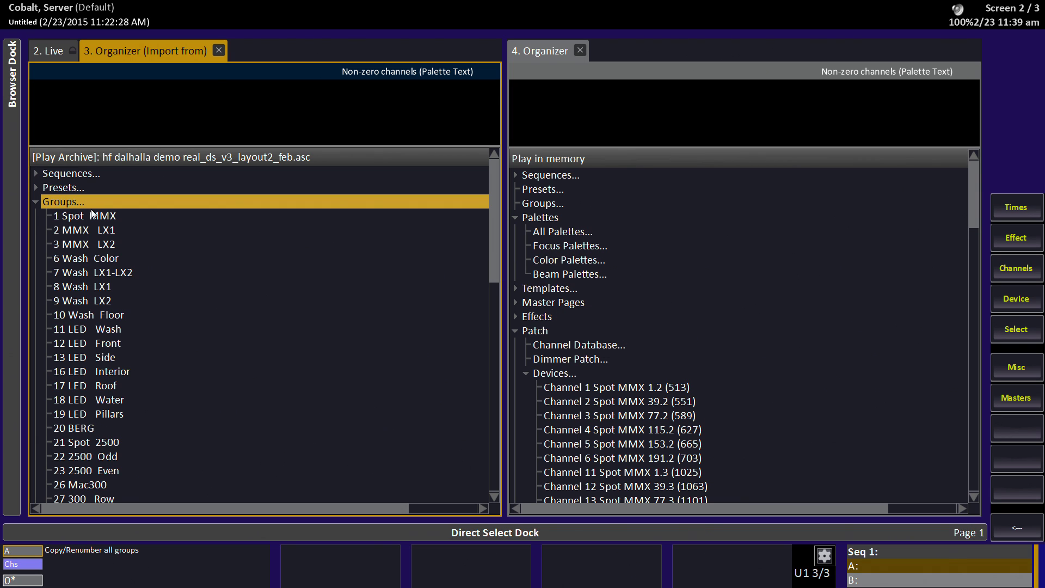
click(103, 217)
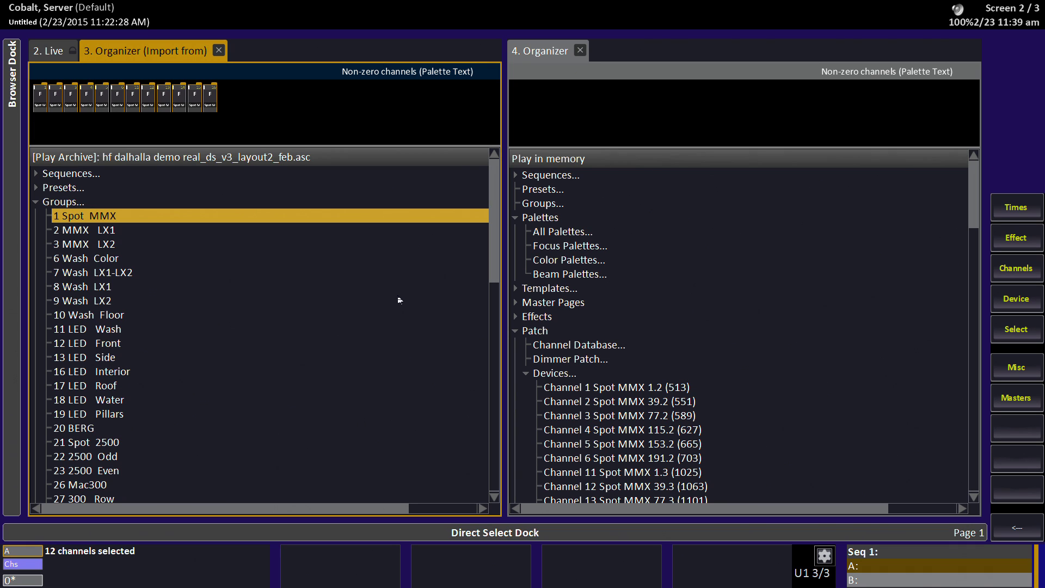
key(shift+Down)
key(shift+Down)
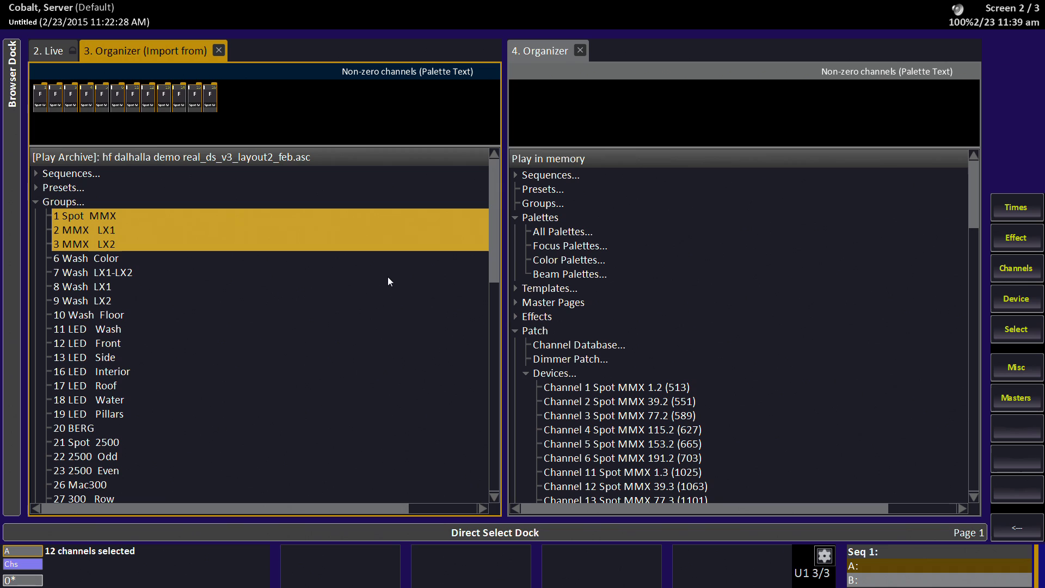
drag(102, 218, 549, 211)
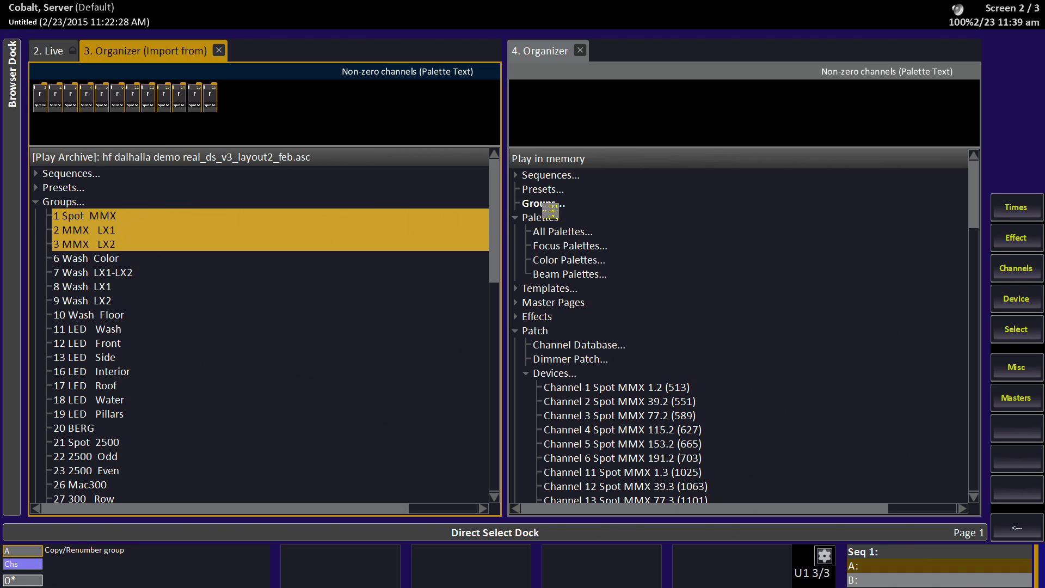
drag(549, 211, 549, 211)
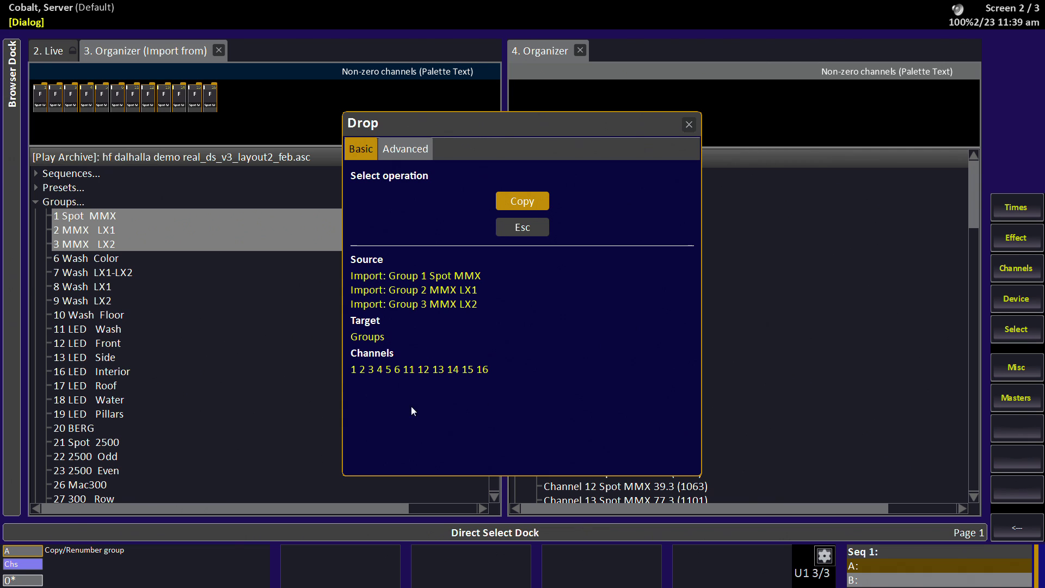
click(529, 201)
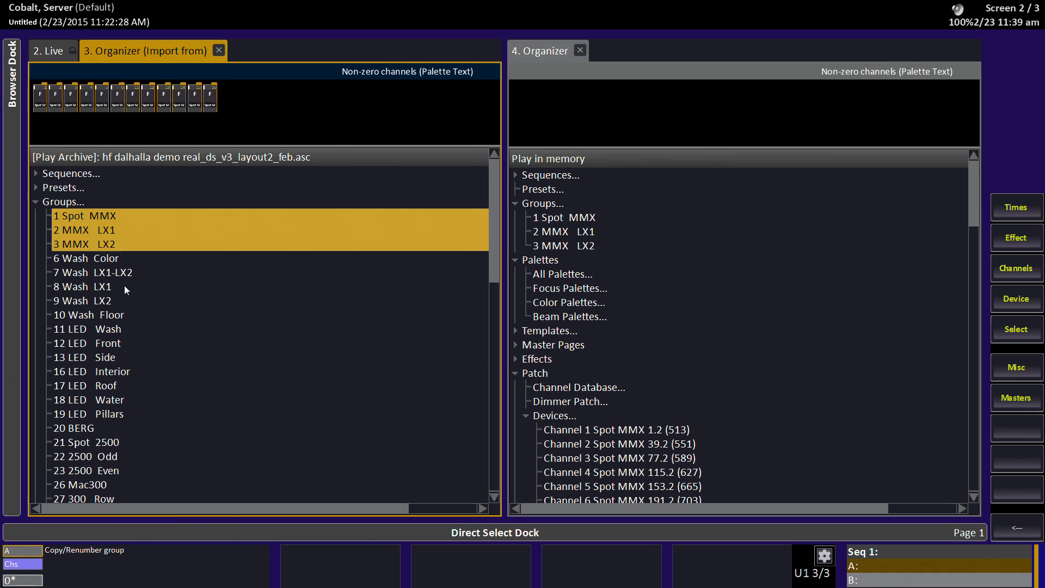
Copy archive groups 6–9, from Wash Color, into the show renumbered from 11
click(107, 258)
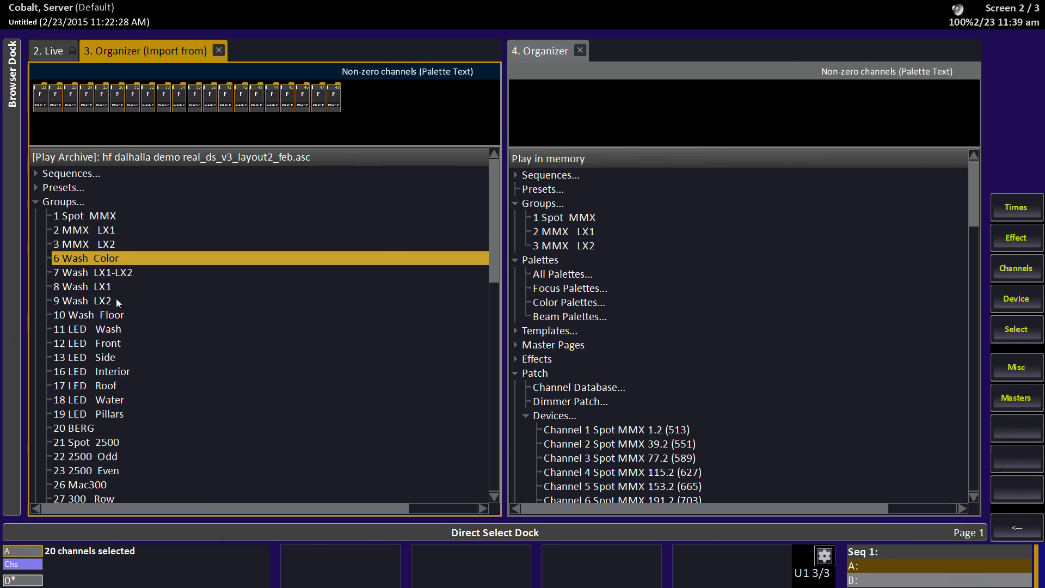
key(shift+Down)
key(shift+Down)
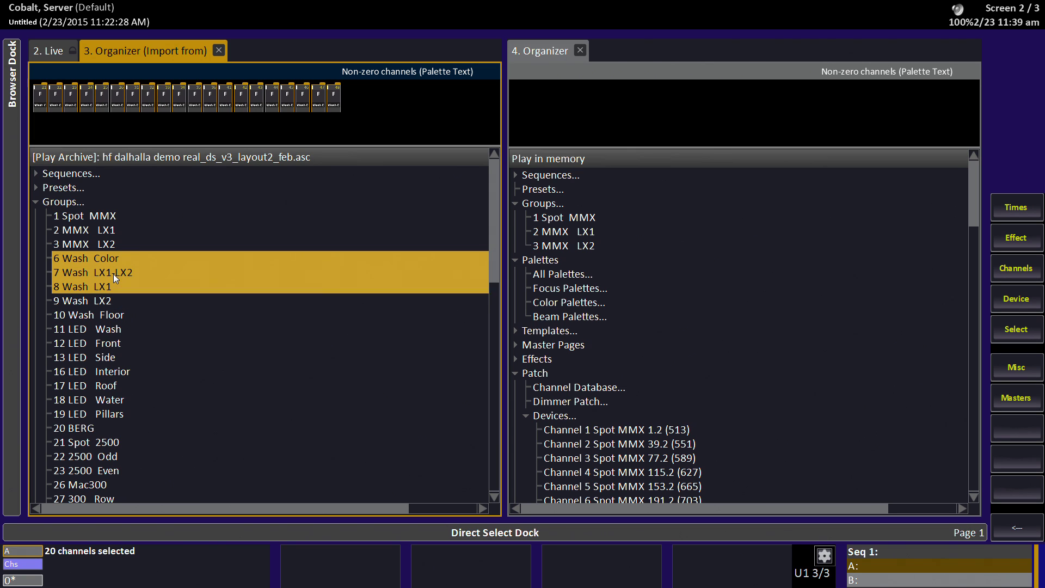
key(shift+Down)
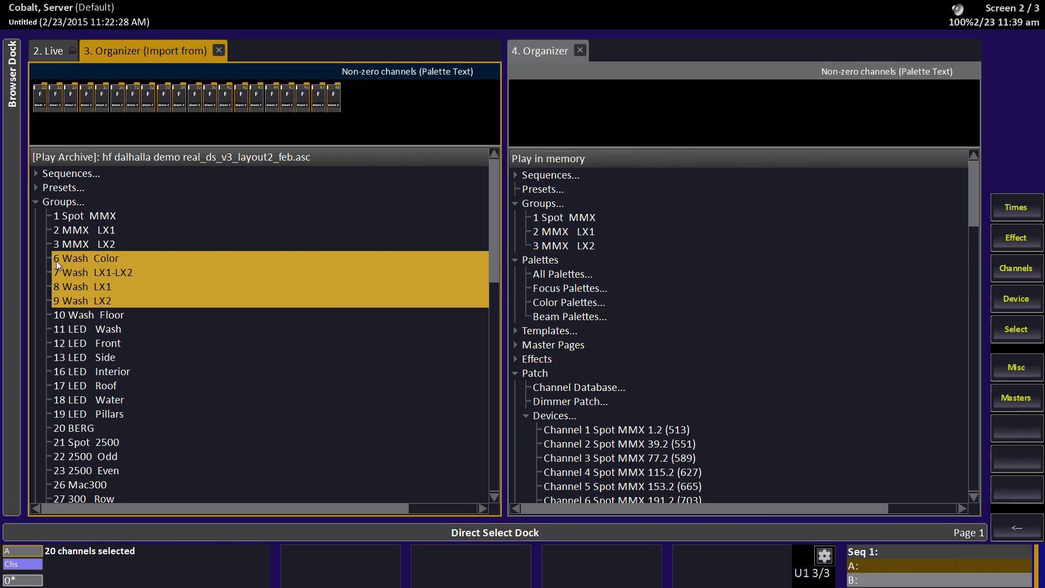
mouse_move(76, 274)
mouse_down()
mouse_move(437, 313)
mouse_move(549, 214)
mouse_move(539, 207)
mouse_up()
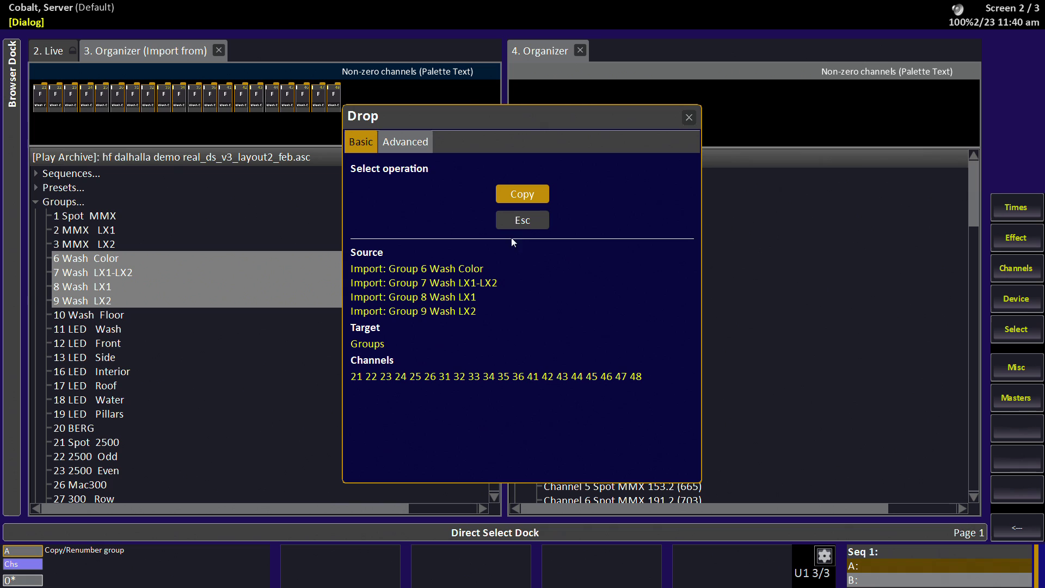
click(419, 143)
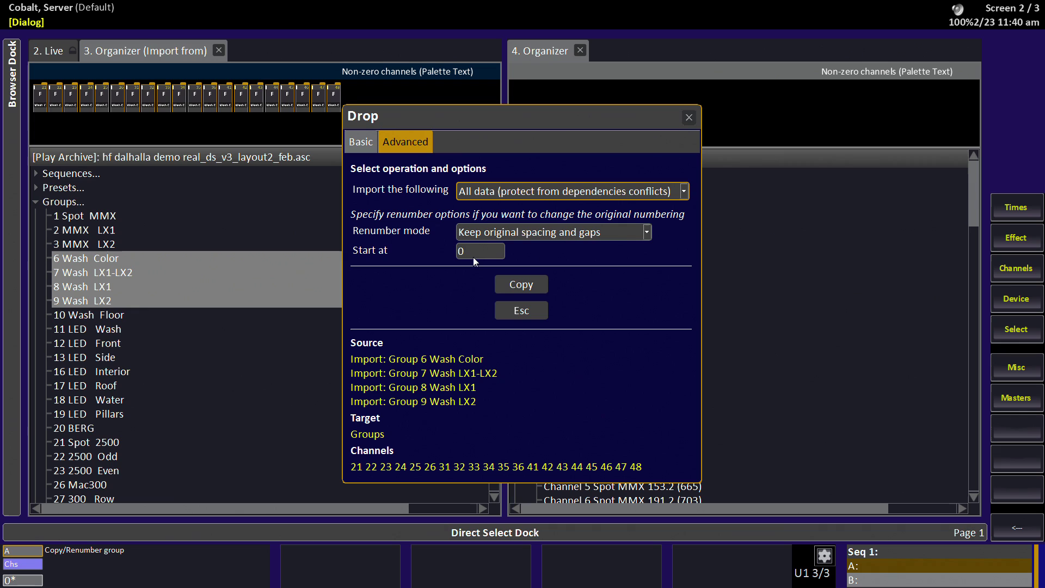
click(488, 255)
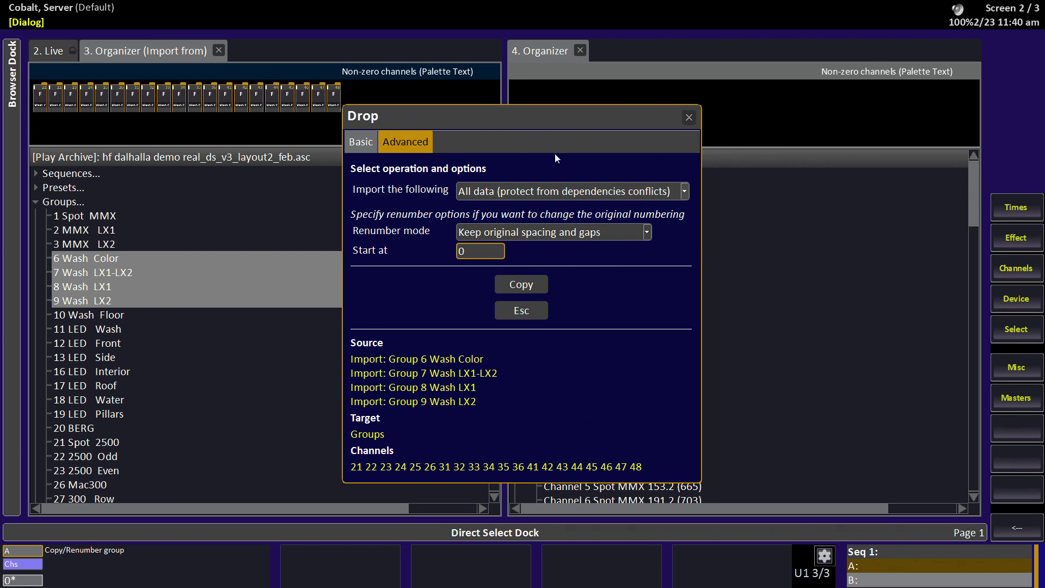
text(11)
key(Tab)
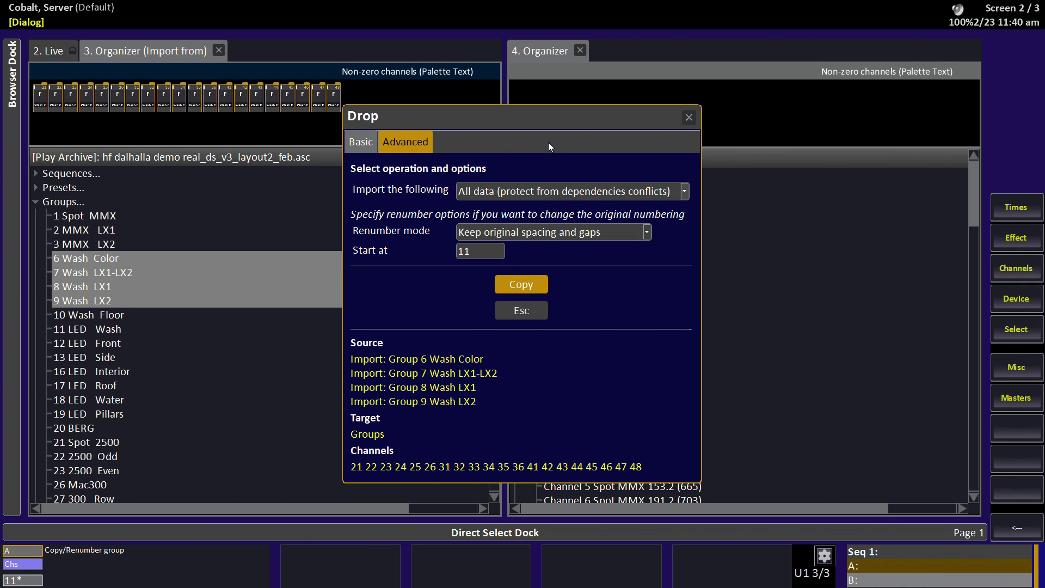
key(Return)
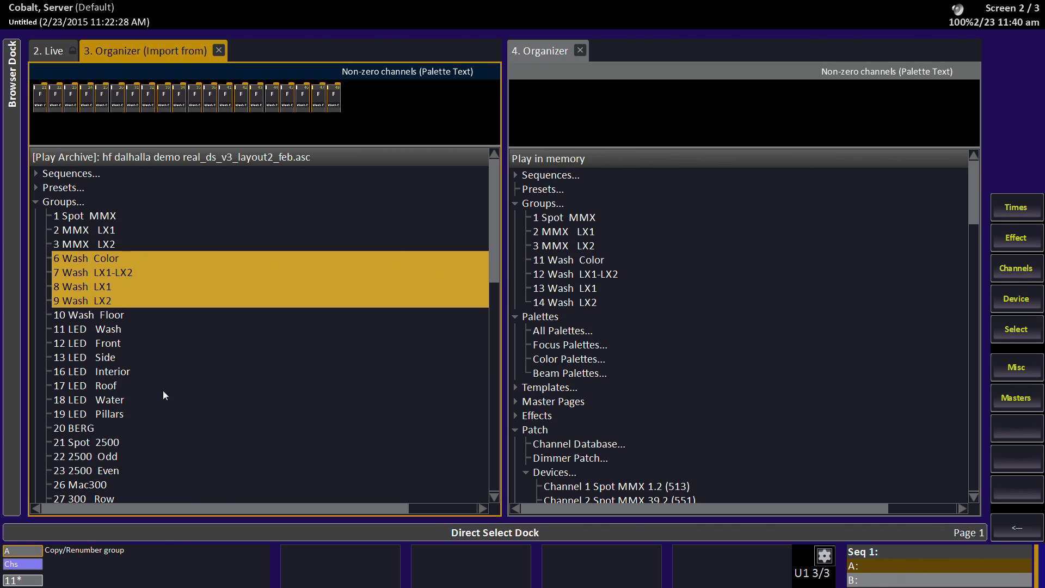
Copy LED Wash, Side, Roof and Pillars groups into the show with numbering starting at 31
click(164, 315)
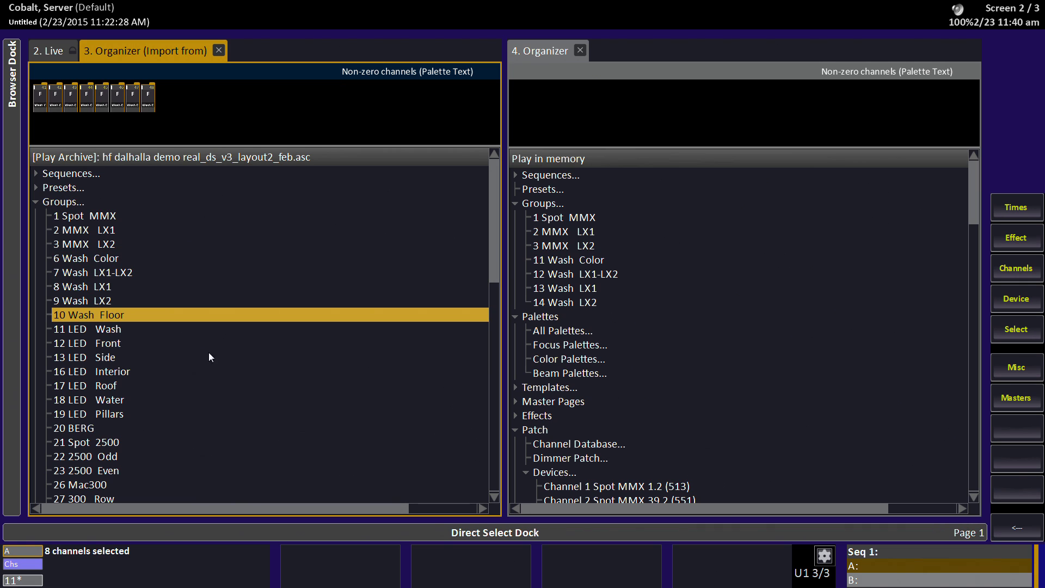
click(84, 331)
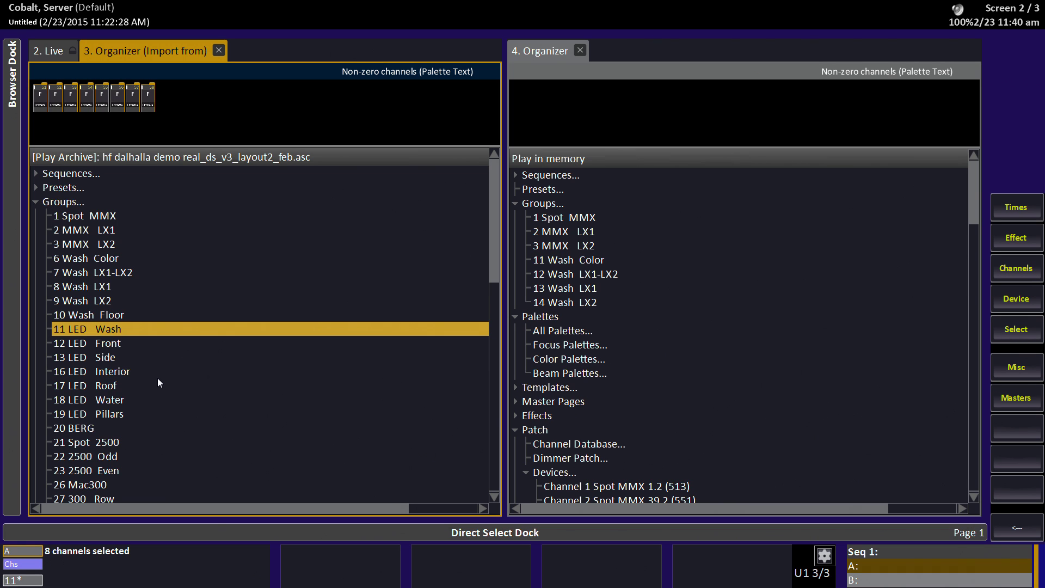
ctrl+click(85, 357)
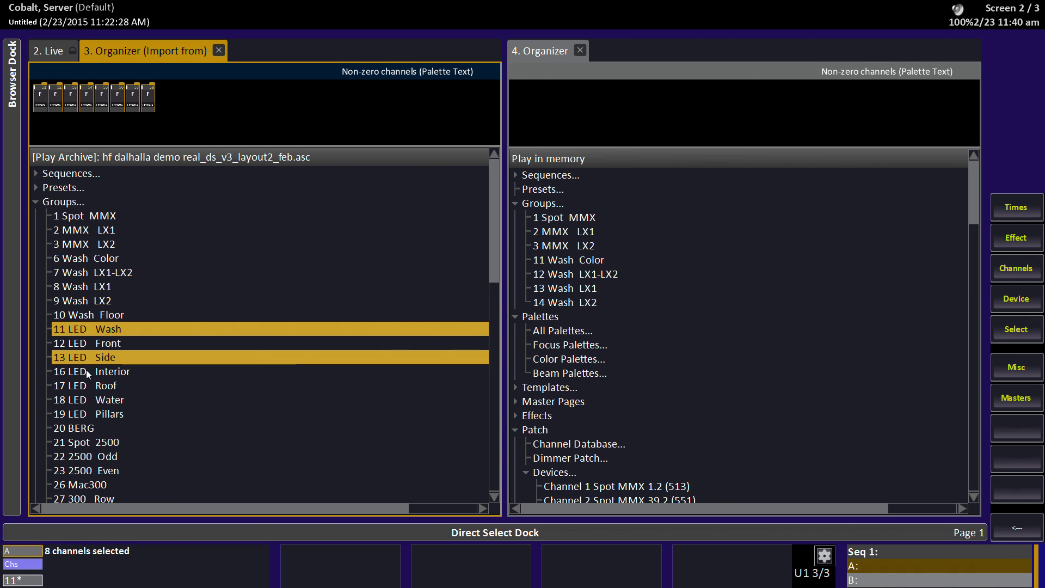
ctrl+click(79, 386)
ctrl+click(79, 415)
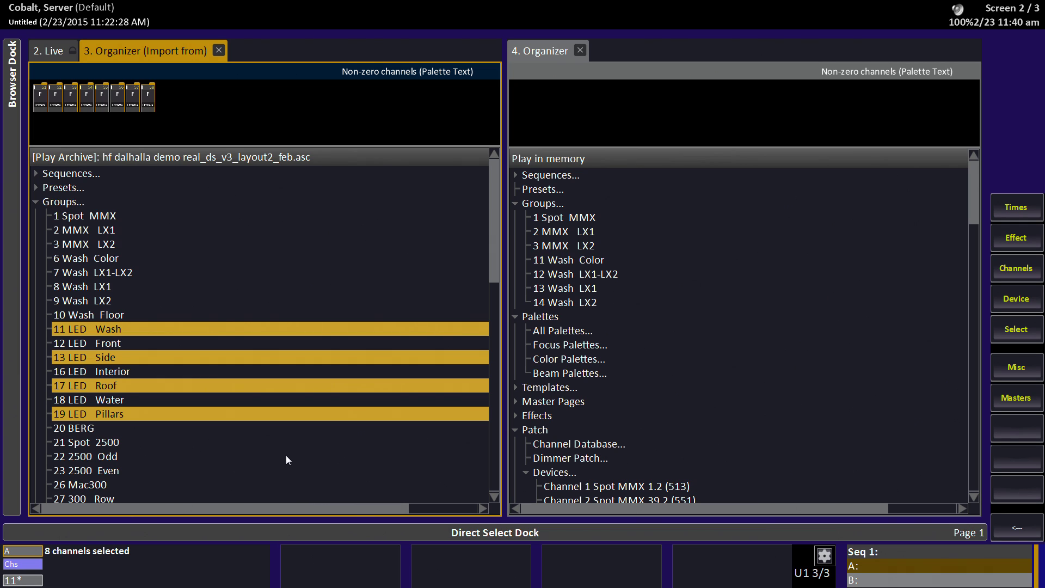
mouse_move(88, 329)
mouse_down()
mouse_move(550, 211)
mouse_move(529, 205)
mouse_up()
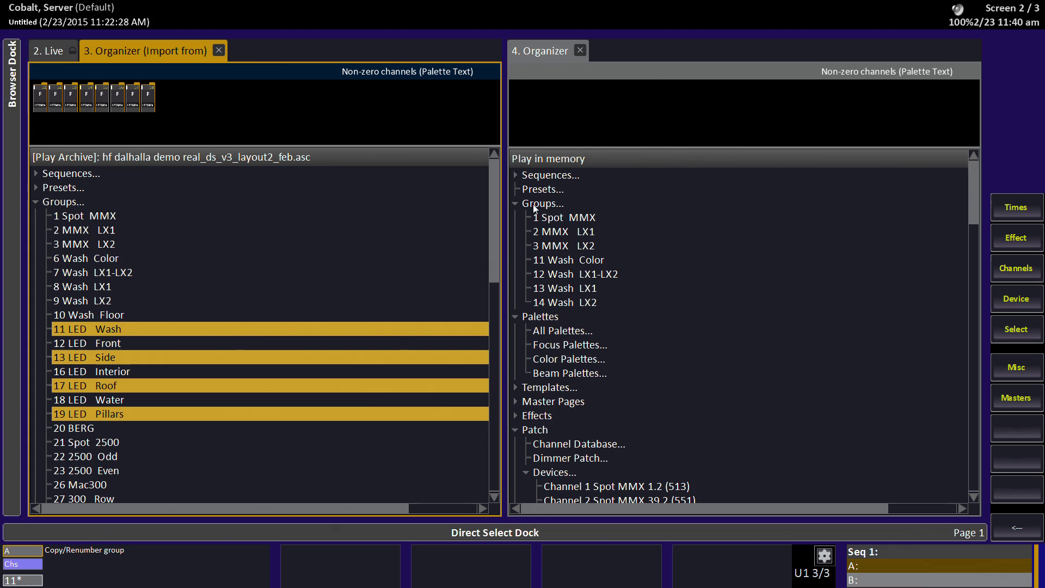
click(406, 143)
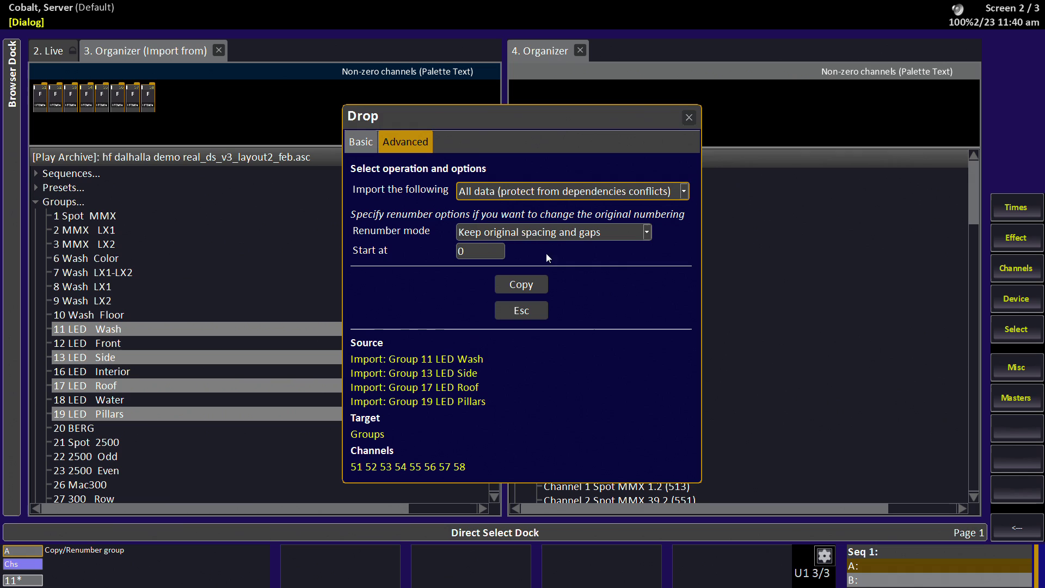
click(474, 250)
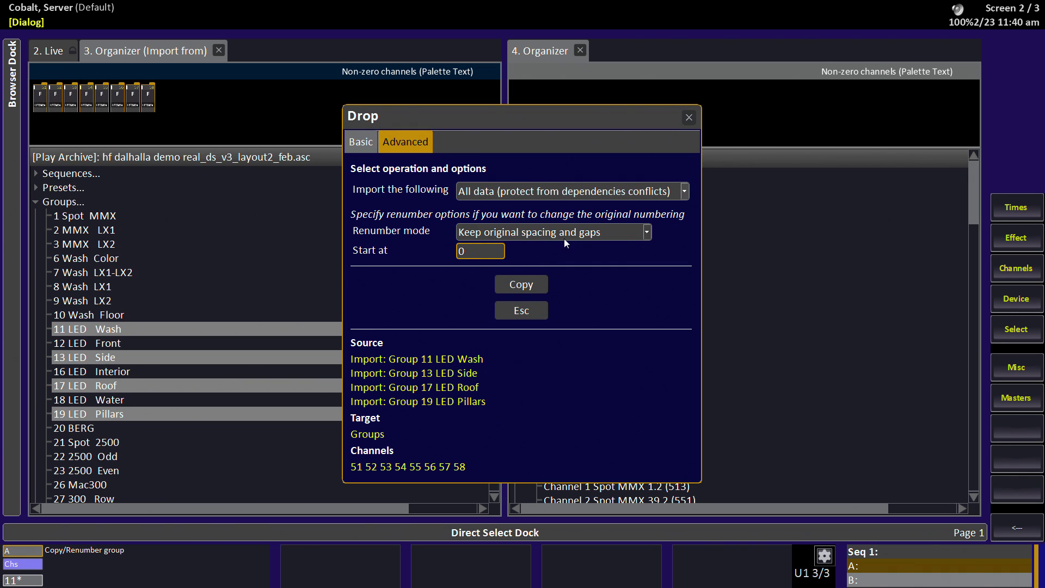
text(31)
key(Return)
key(Tab)
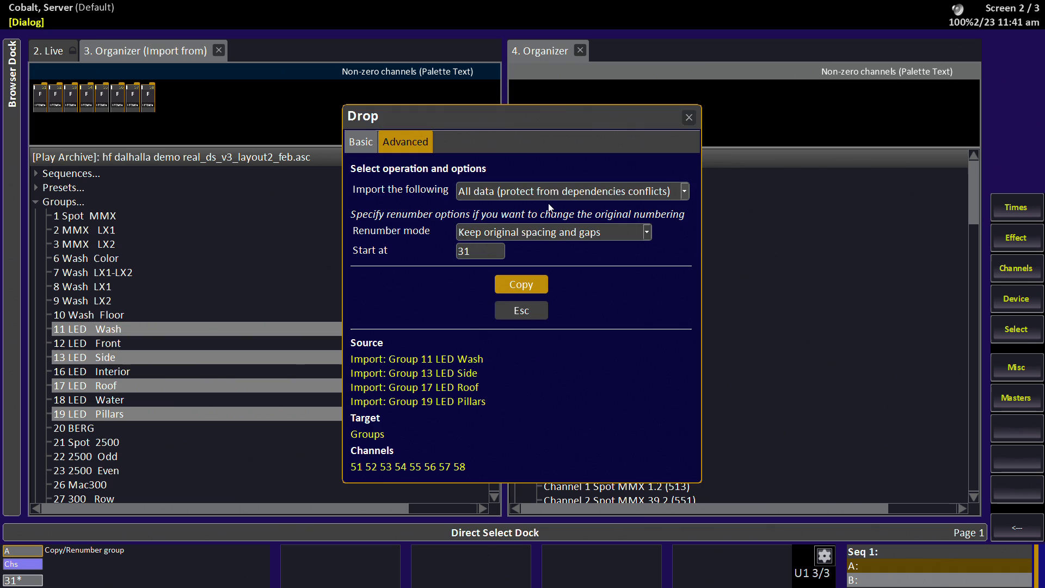
key(Return)
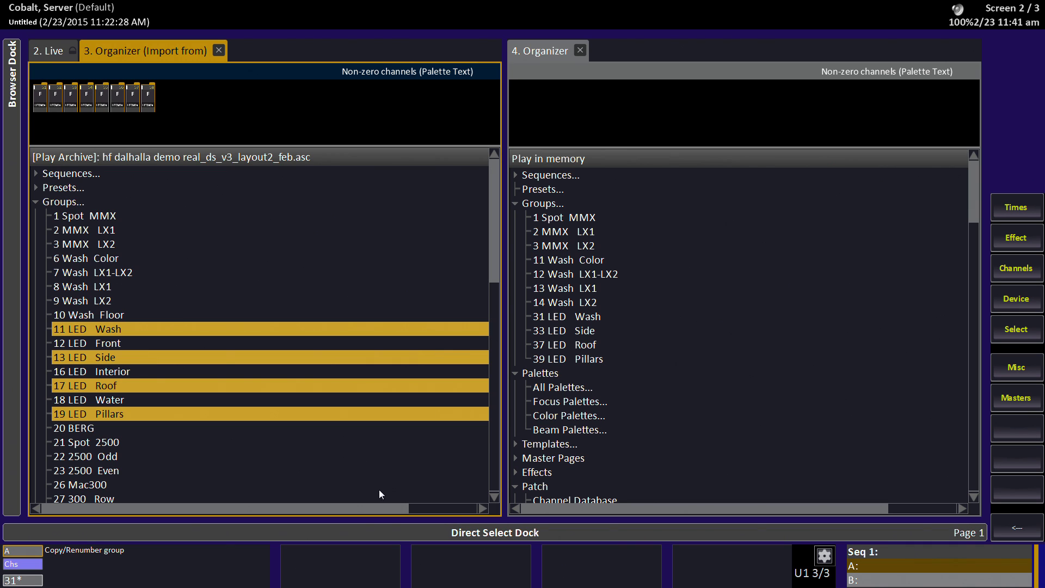
Copy groups 12, 16, 18 and 20 in with consecutive numbering starting at 41
click(105, 343)
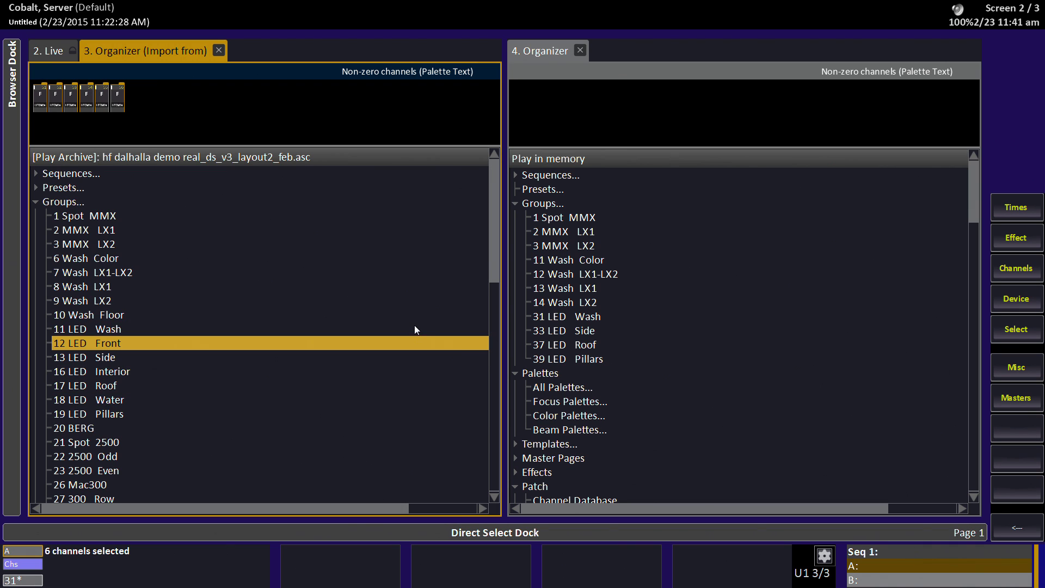
ctrl+click(121, 372)
ctrl+click(120, 402)
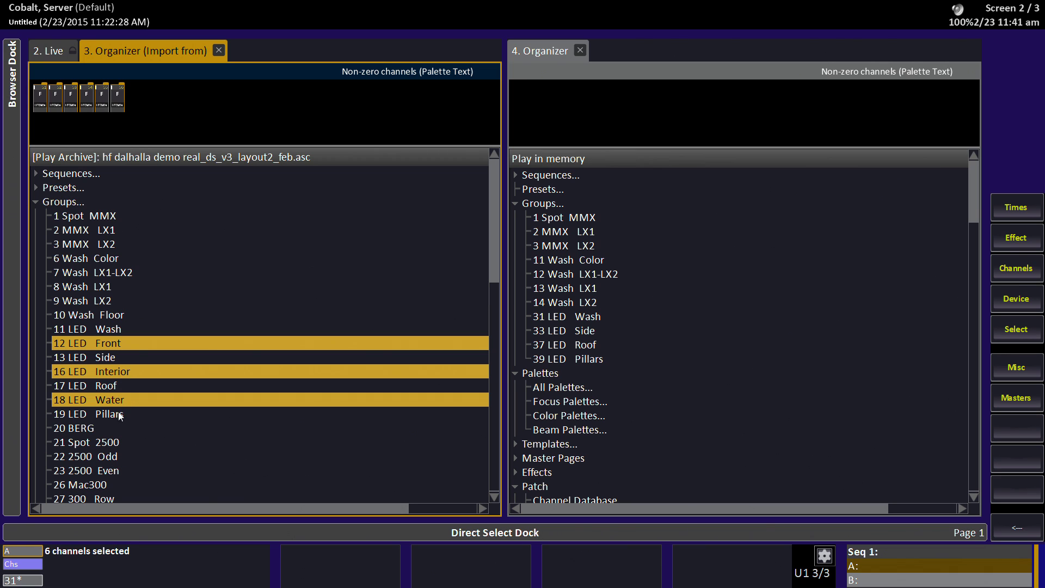
ctrl+click(80, 428)
drag(107, 404, 546, 206)
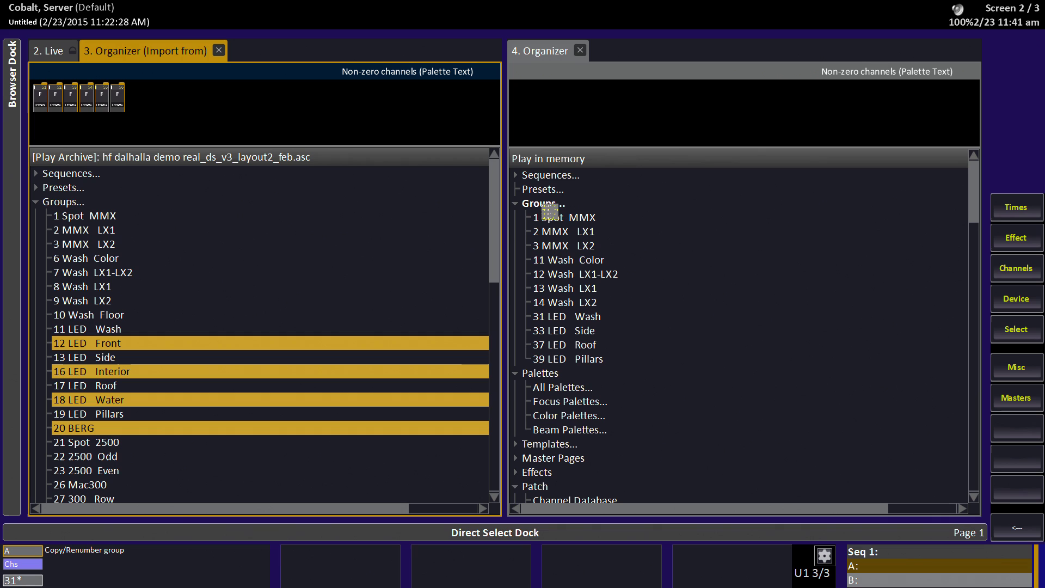
drag(546, 206, 543, 204)
click(430, 145)
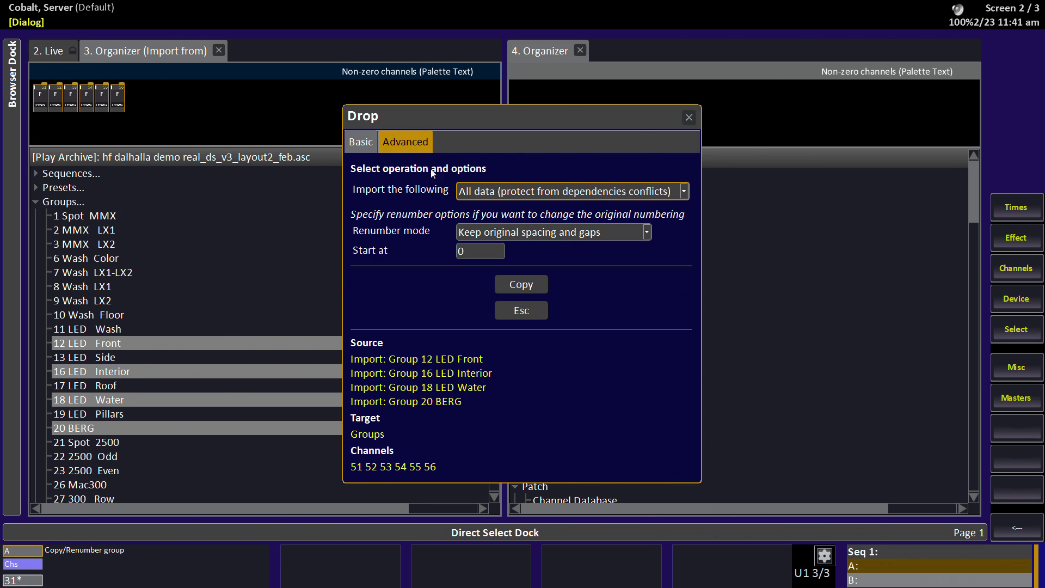
click(514, 233)
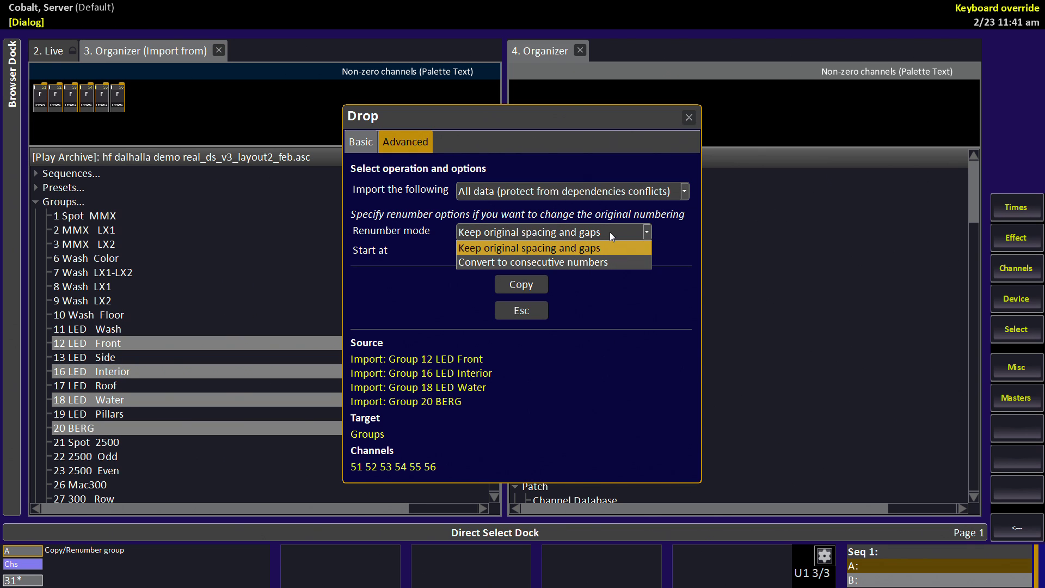
click(617, 260)
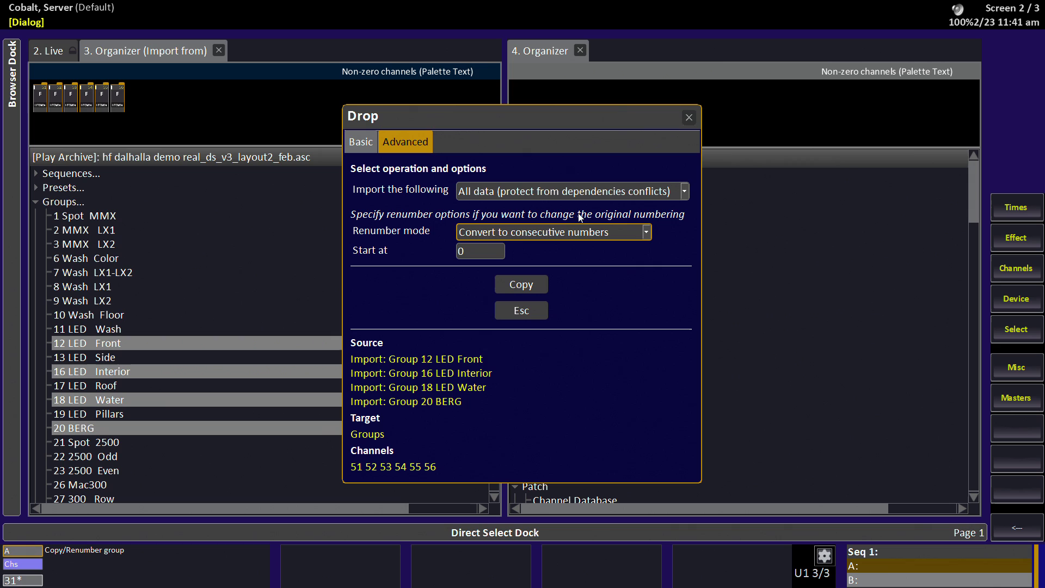
key(Tab)
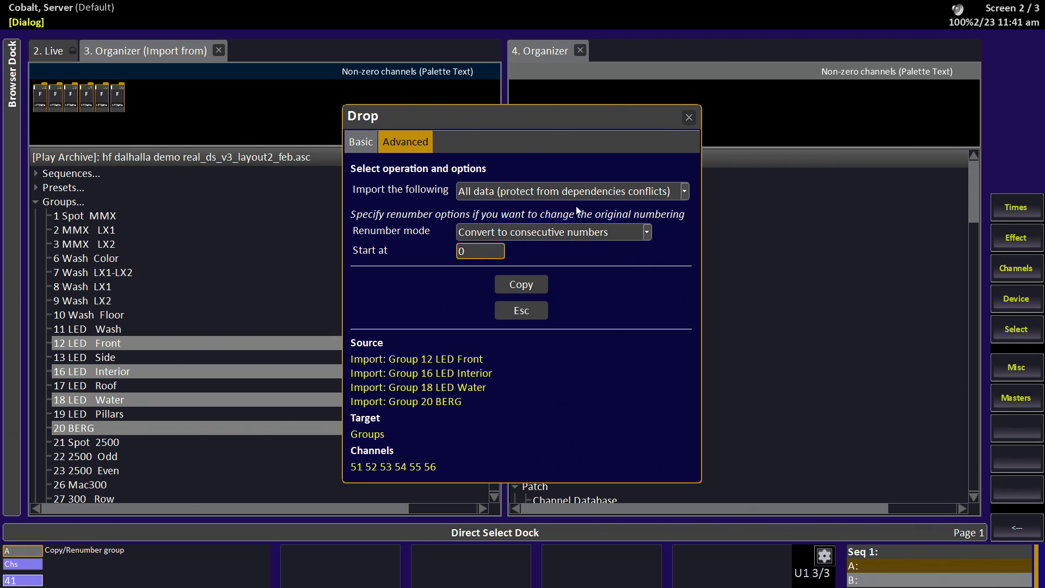
text(41)
key(Tab)
key(Return)
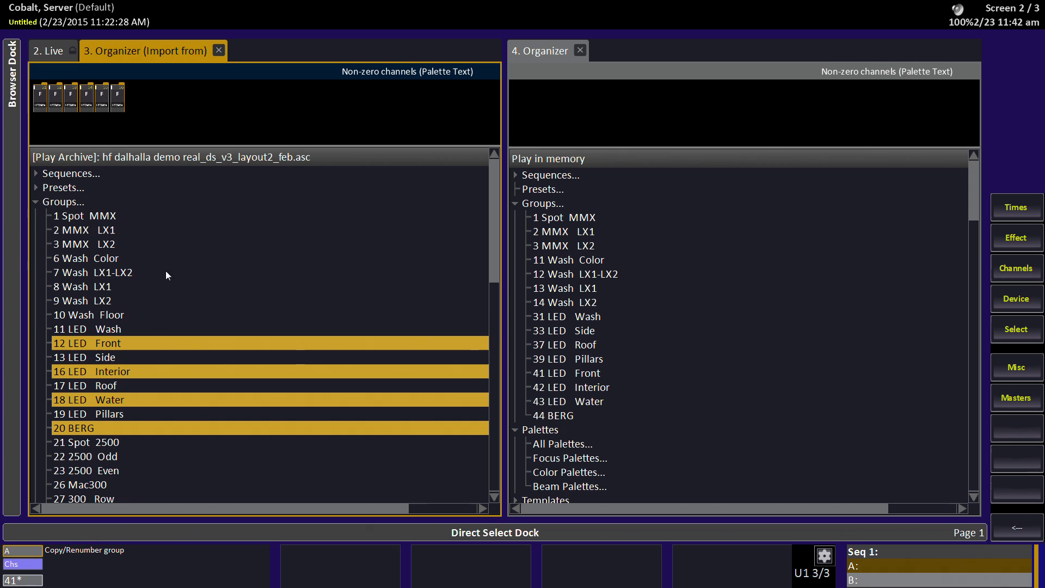
Show groups 1–100 in full-screen Direct Select, select group 1 Spot MMX, and exit full screen
click(37, 202)
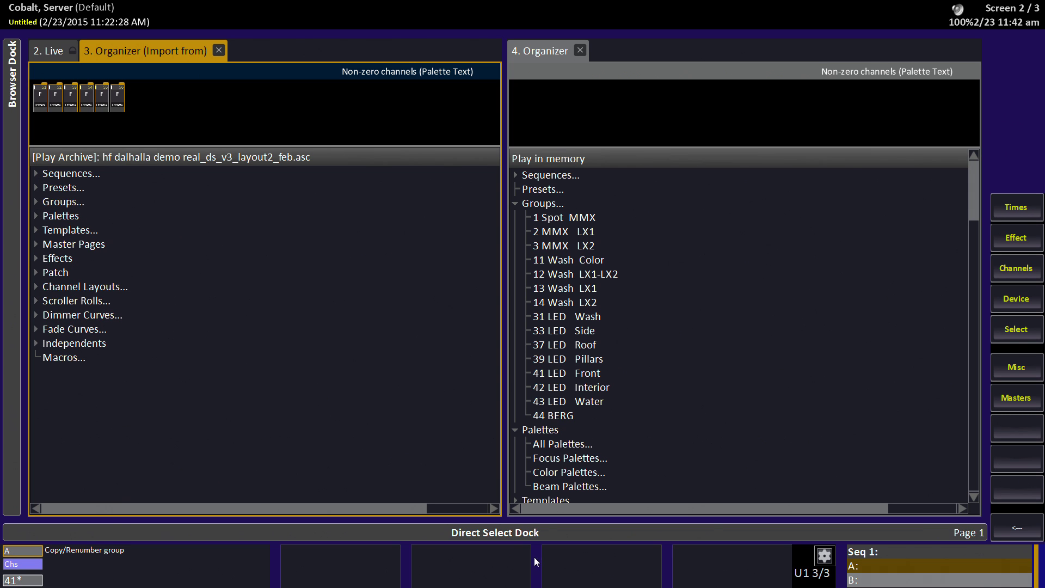
click(848, 535)
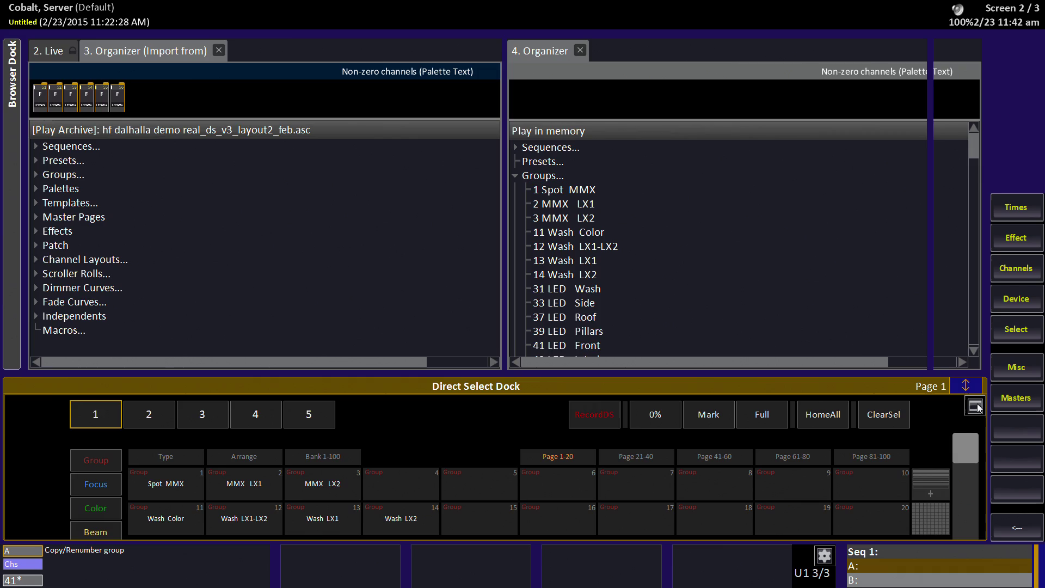
click(974, 406)
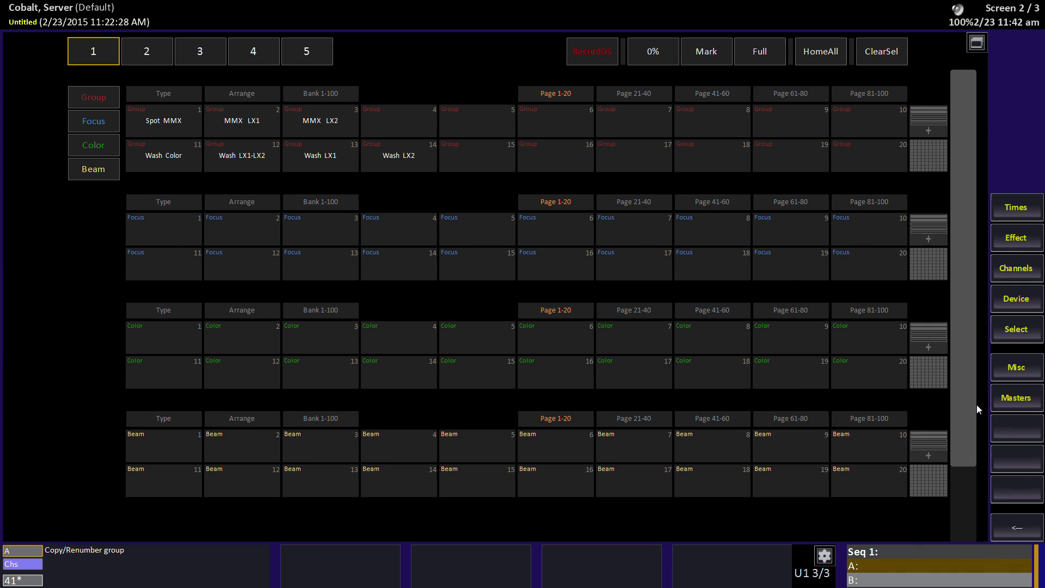
click(938, 127)
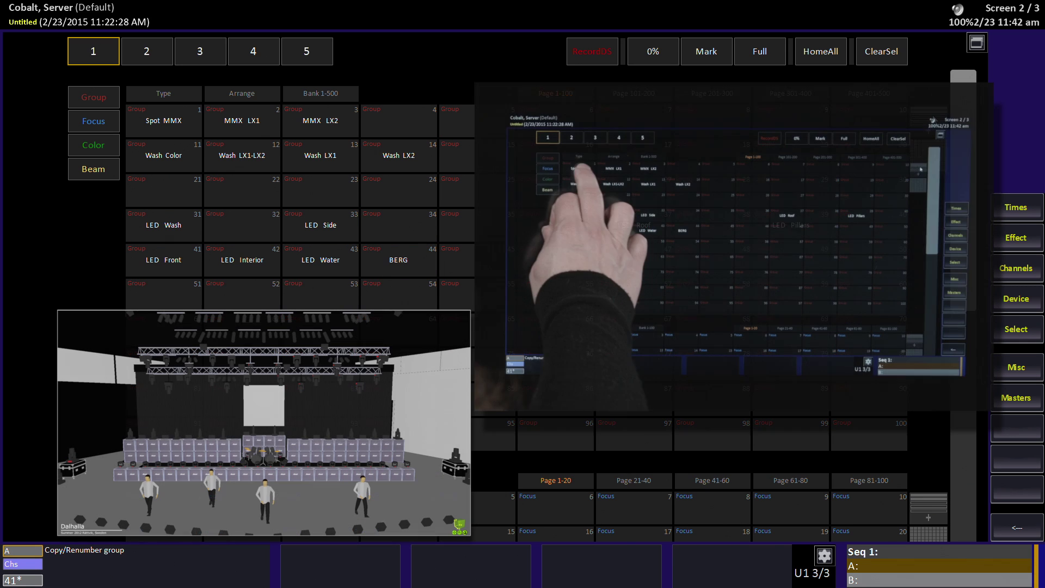
click(197, 123)
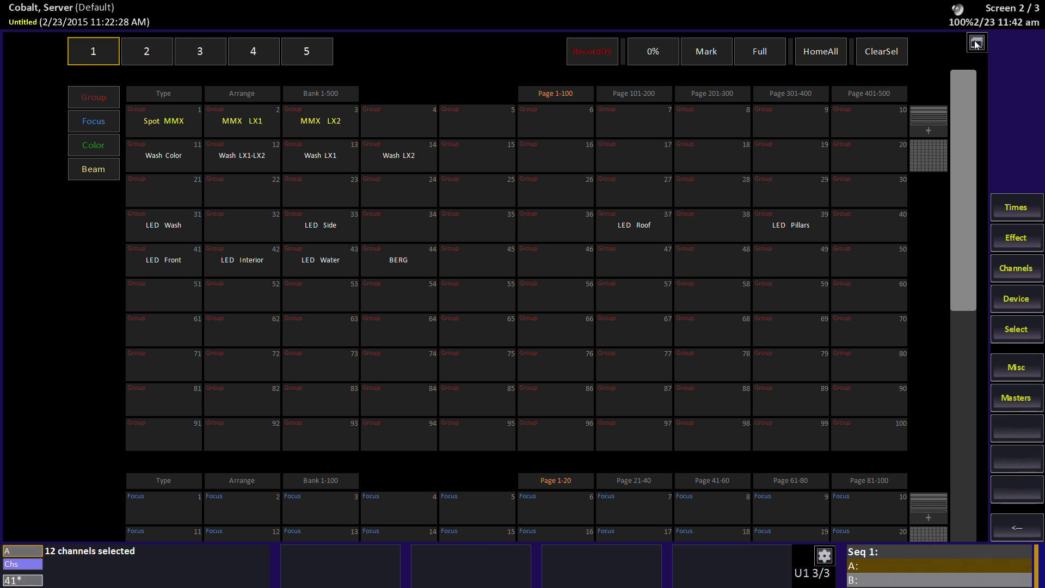
click(978, 43)
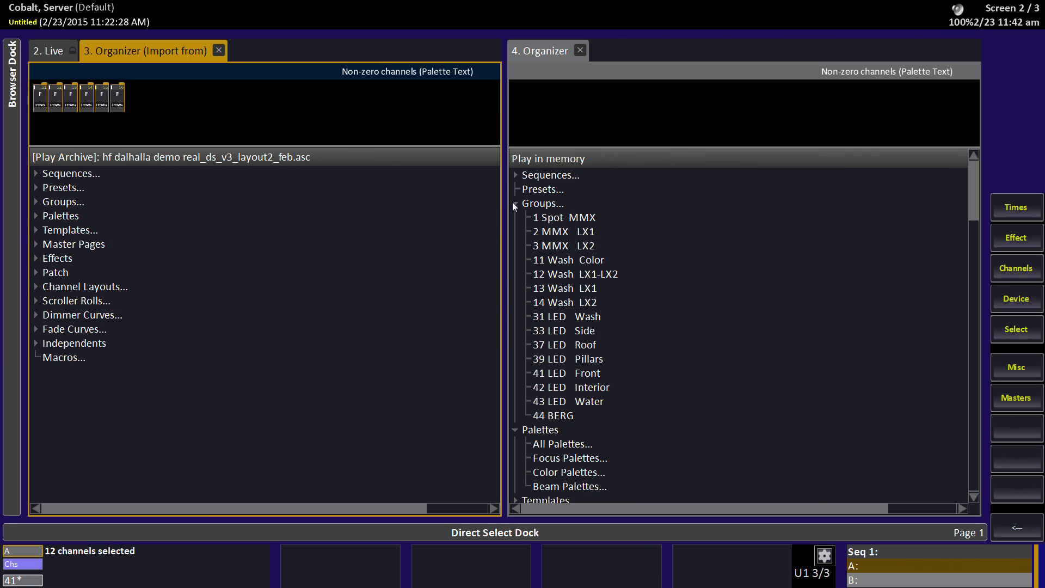
Expand the archive's Presets and select presets 220.0, 222.0 and 230.0
click(513, 202)
click(515, 273)
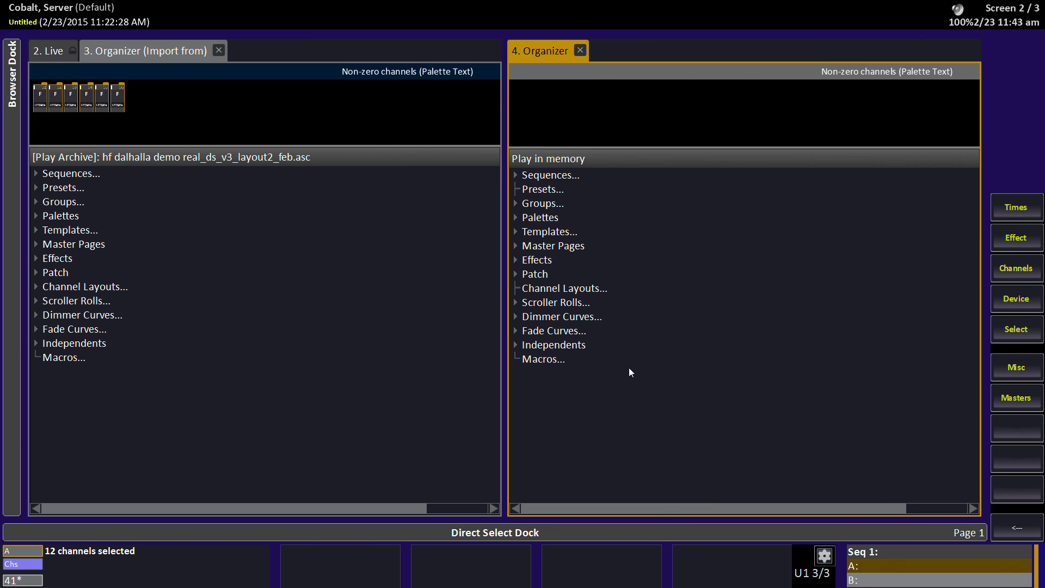
click(35, 188)
drag(494, 196, 509, 321)
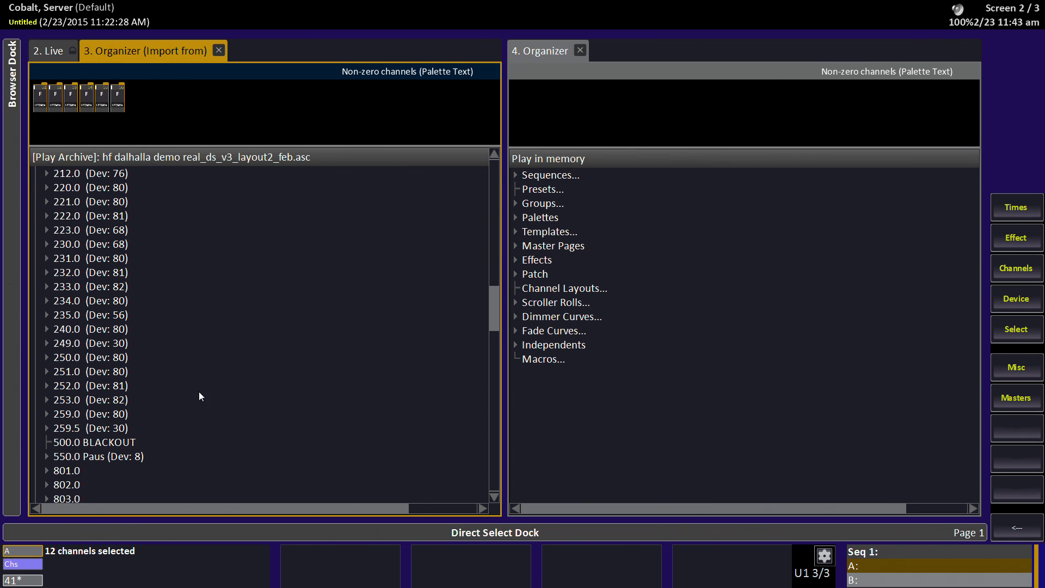
click(59, 189)
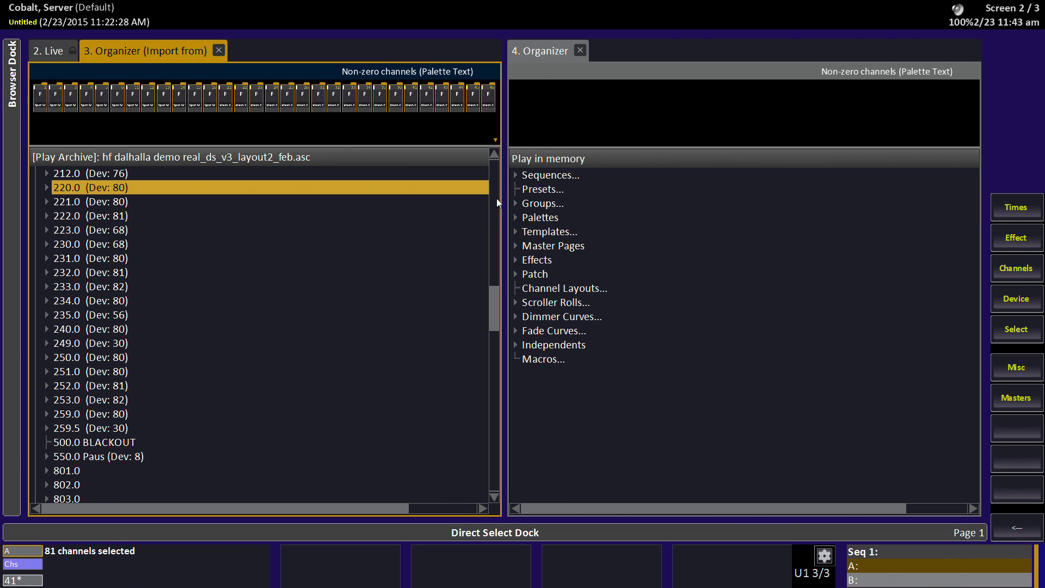
key(shift+Down)
key(shift+Down)
key(shift+Down)
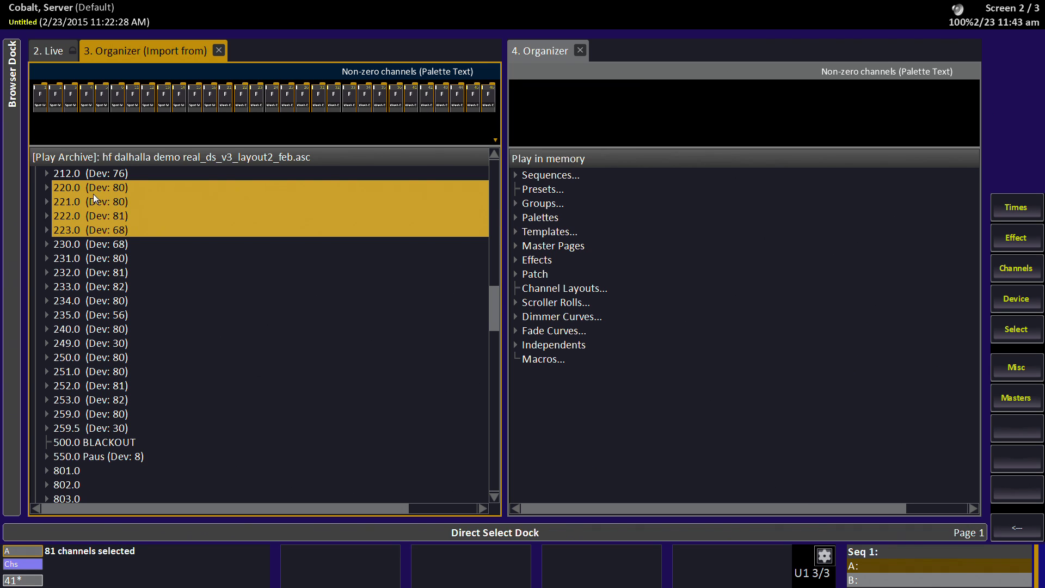
click(125, 286)
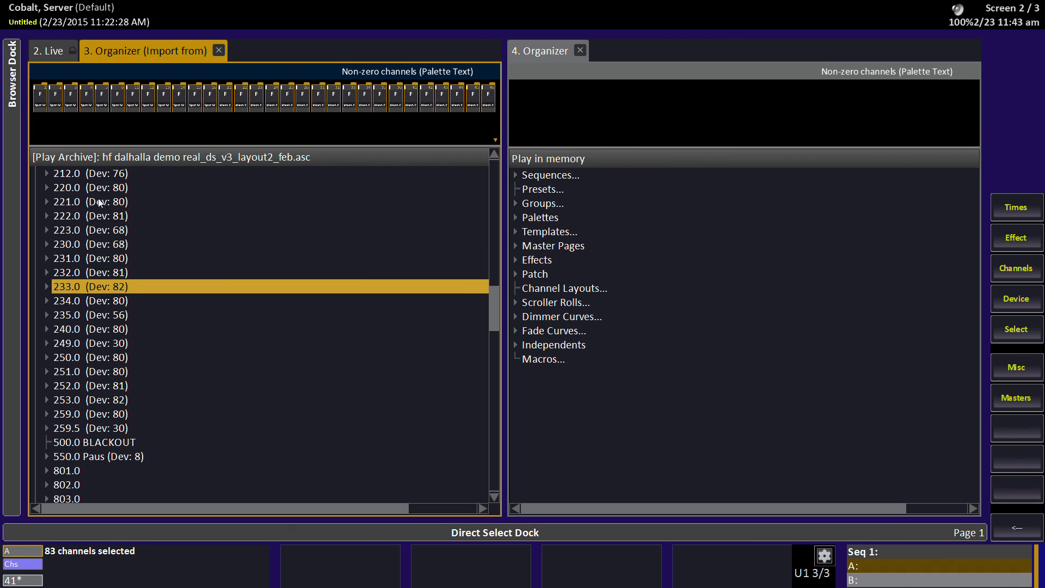
click(98, 189)
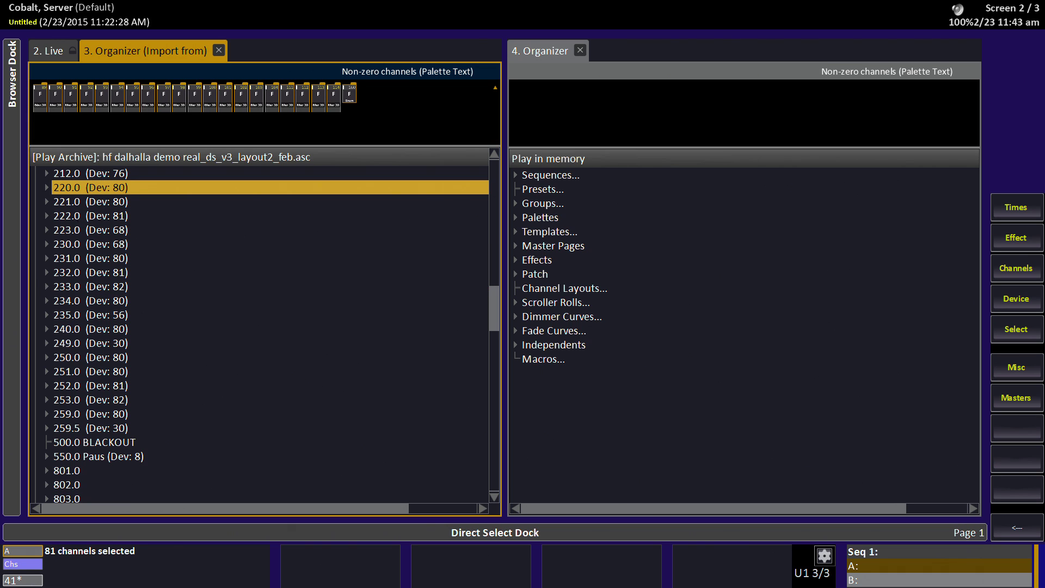
ctrl+click(74, 217)
ctrl+click(72, 245)
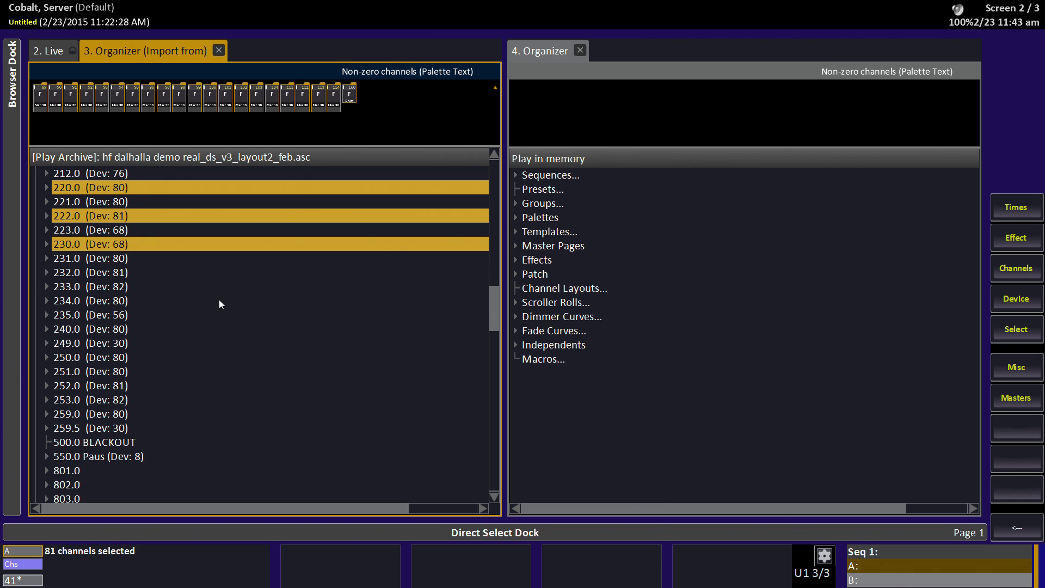
Copy the three presets onto the show's Presets, numbered consecutively from 1001
mouse_move(93, 191)
mouse_down()
mouse_move(275, 222)
mouse_move(554, 202)
mouse_move(545, 191)
mouse_up()
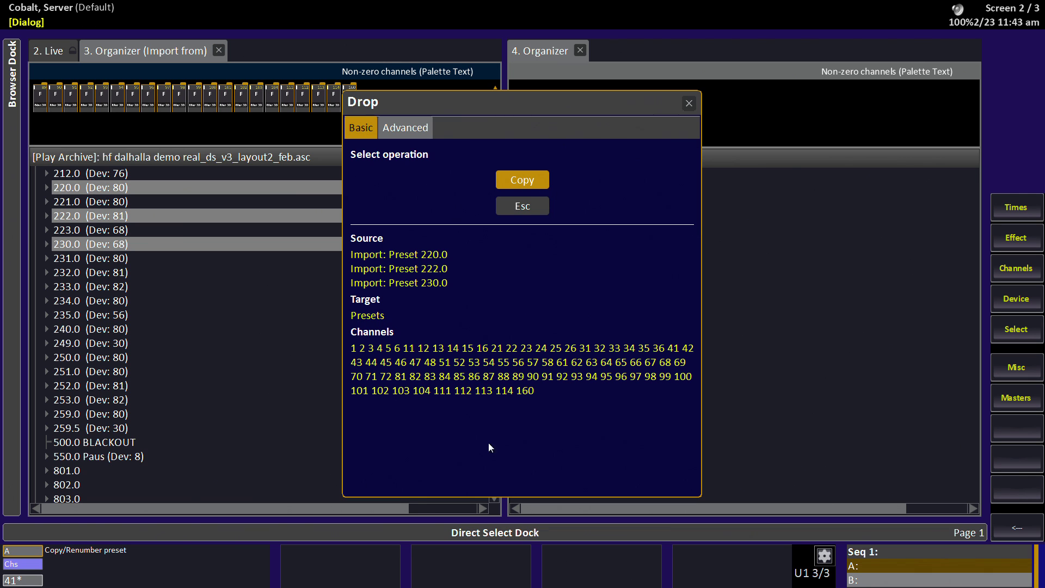
click(410, 128)
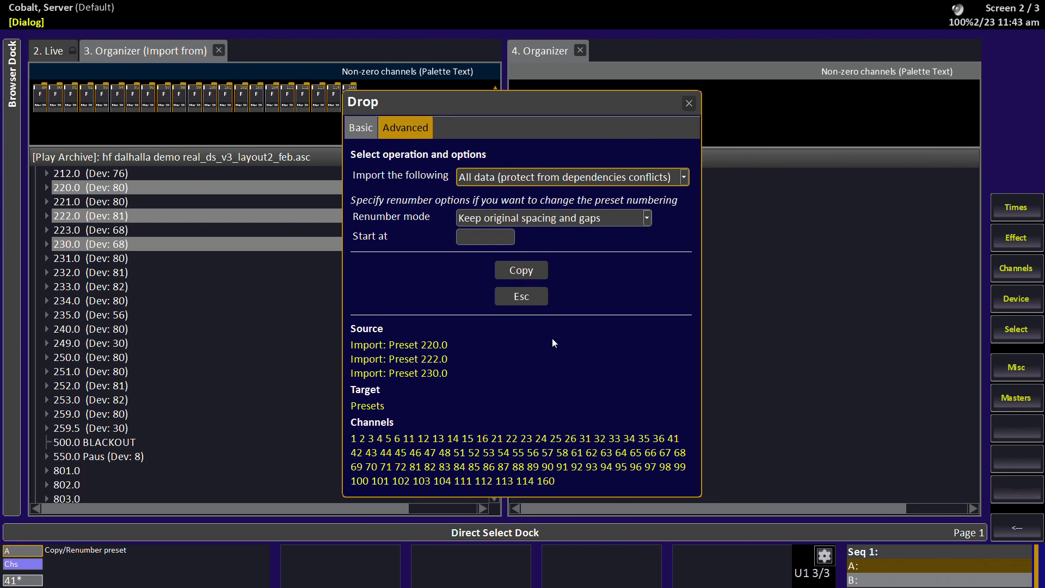
click(602, 217)
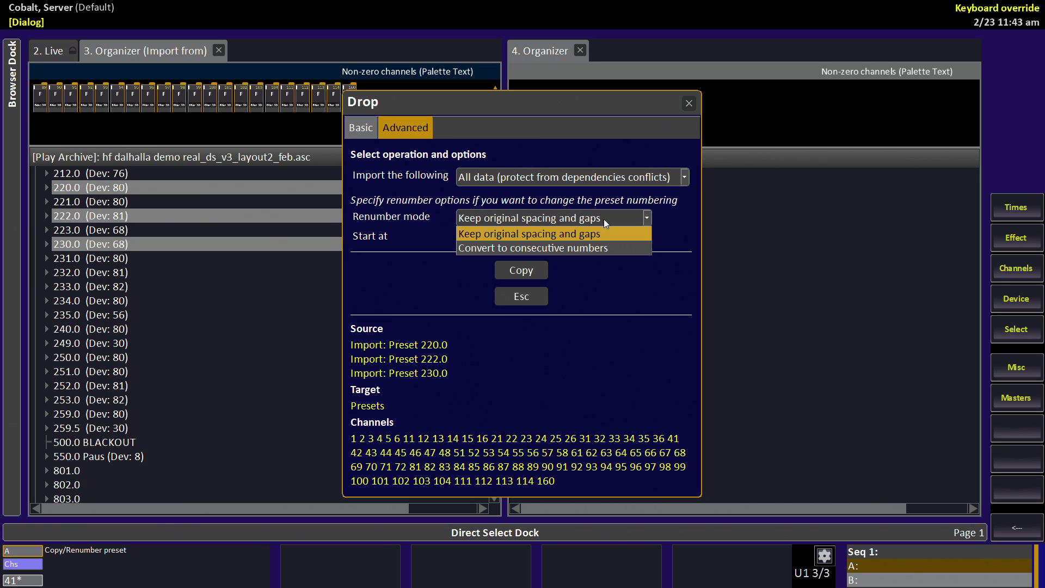
click(614, 250)
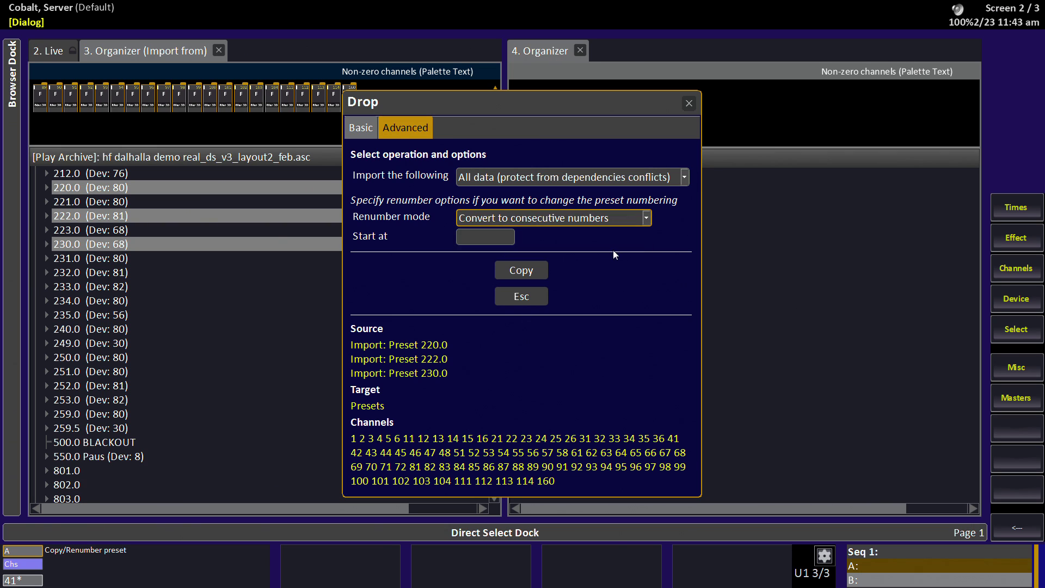
click(478, 234)
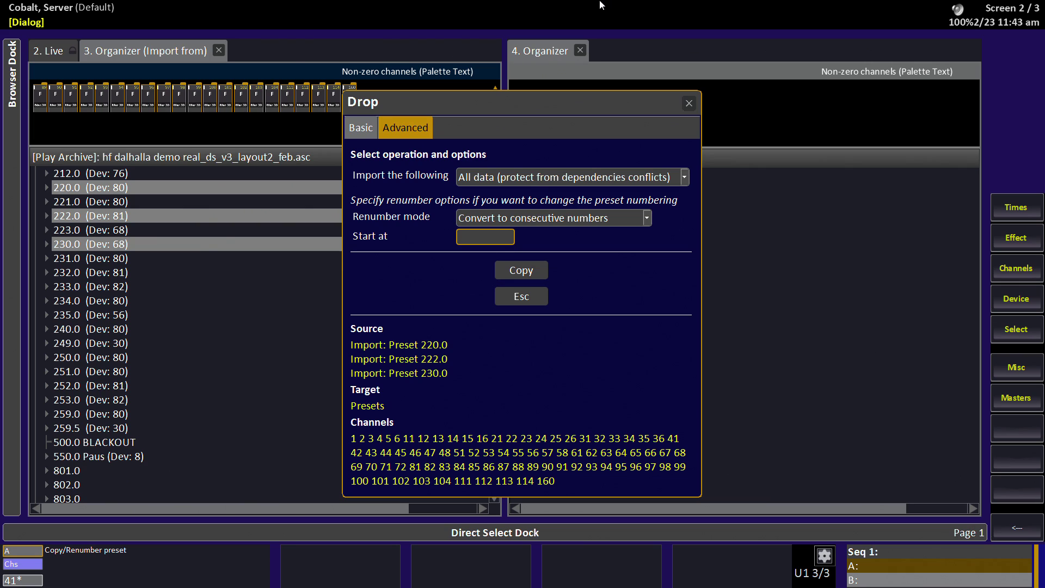
text(1001)
key(Return)
key(Return)
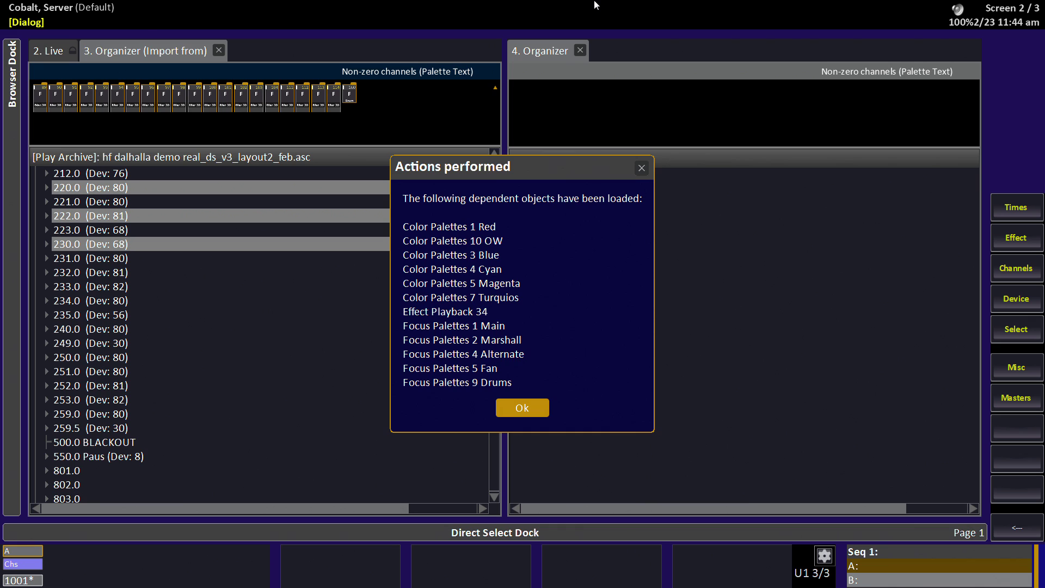
Close the dependency report and expand the in-memory Presets to show presets 1001, 1002 and 1003
key(Return)
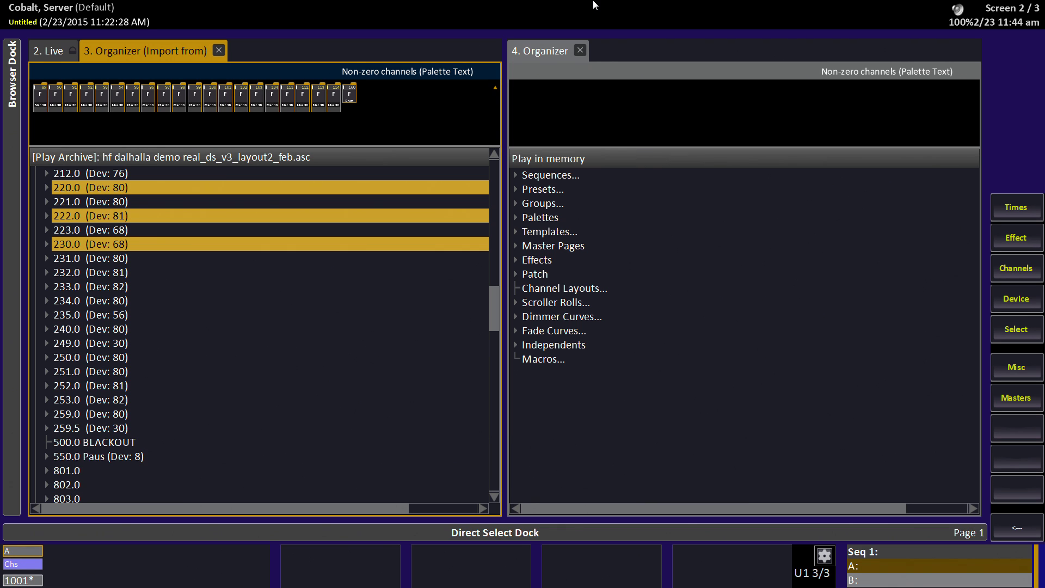
click(515, 188)
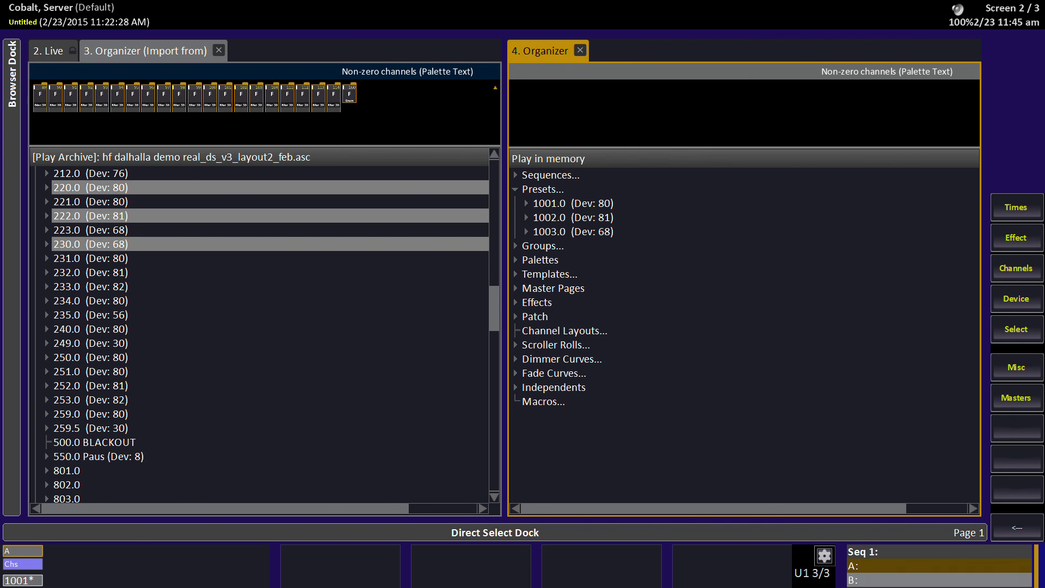
Collapse both preset lists, expand the archive's Sequences, and open sequence 105 to list its cues
click(512, 196)
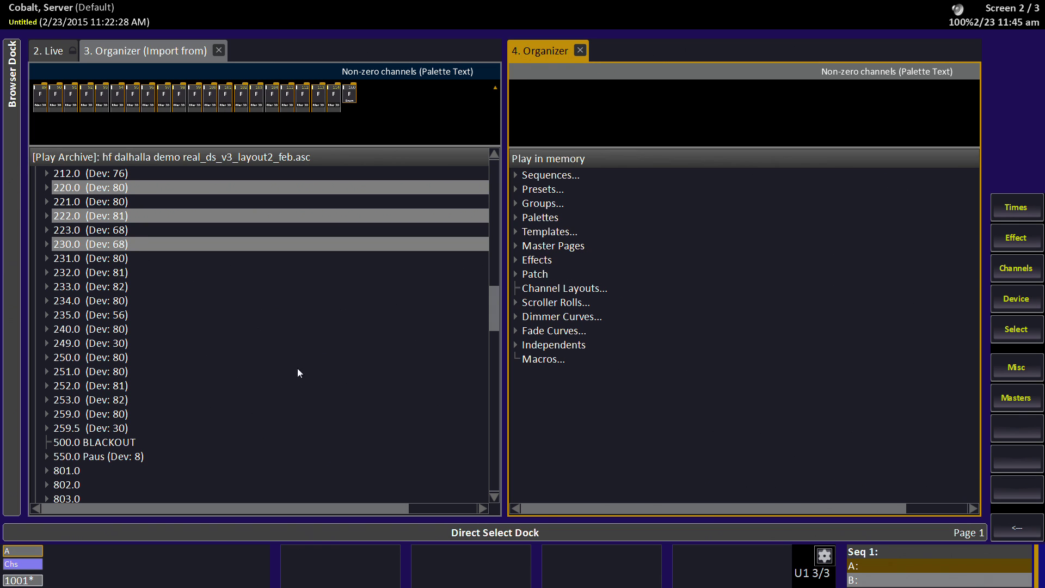
drag(498, 322, 498, 300)
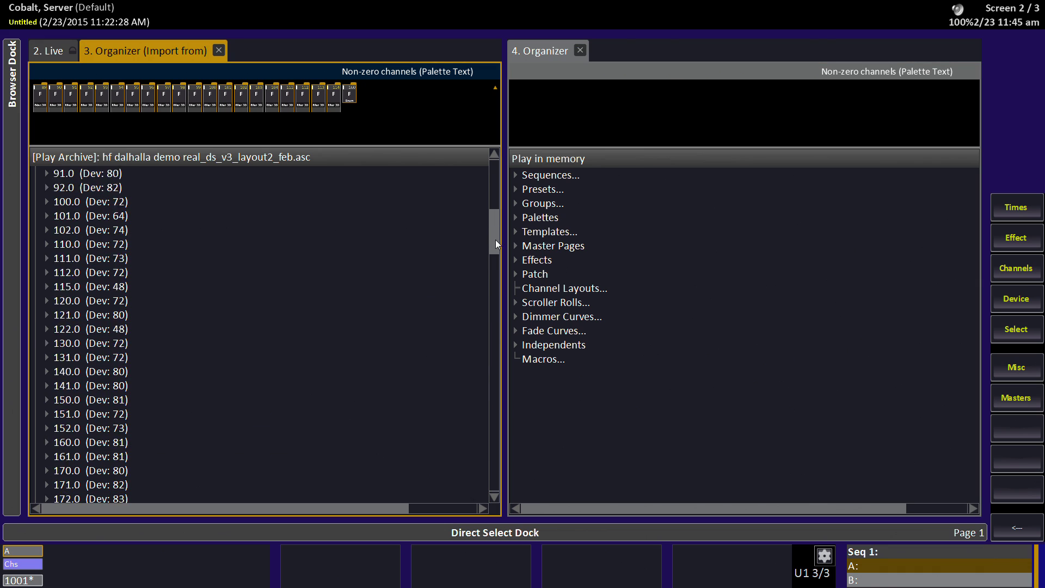
drag(496, 244, 496, 188)
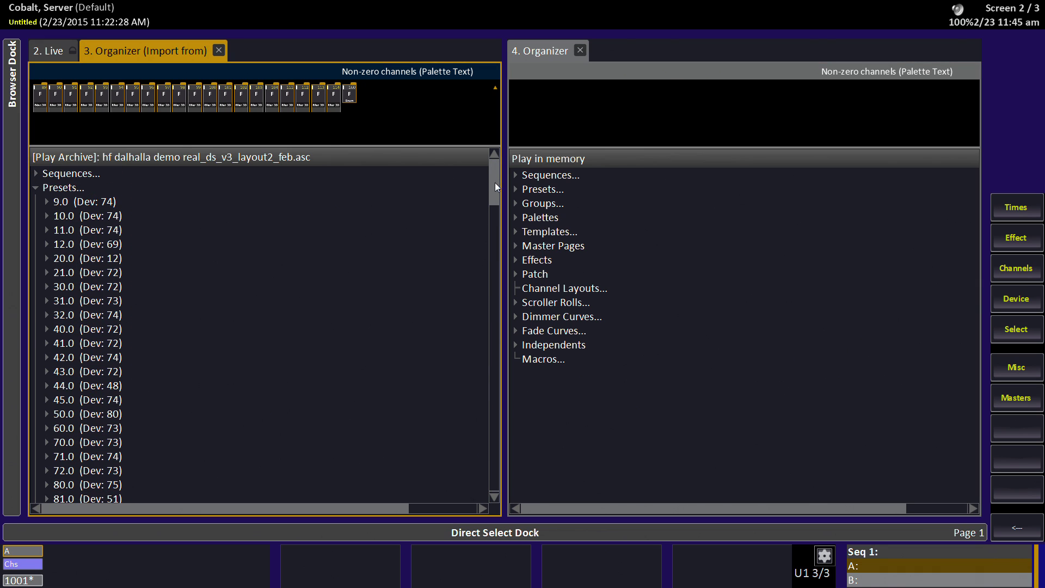
click(35, 188)
click(35, 173)
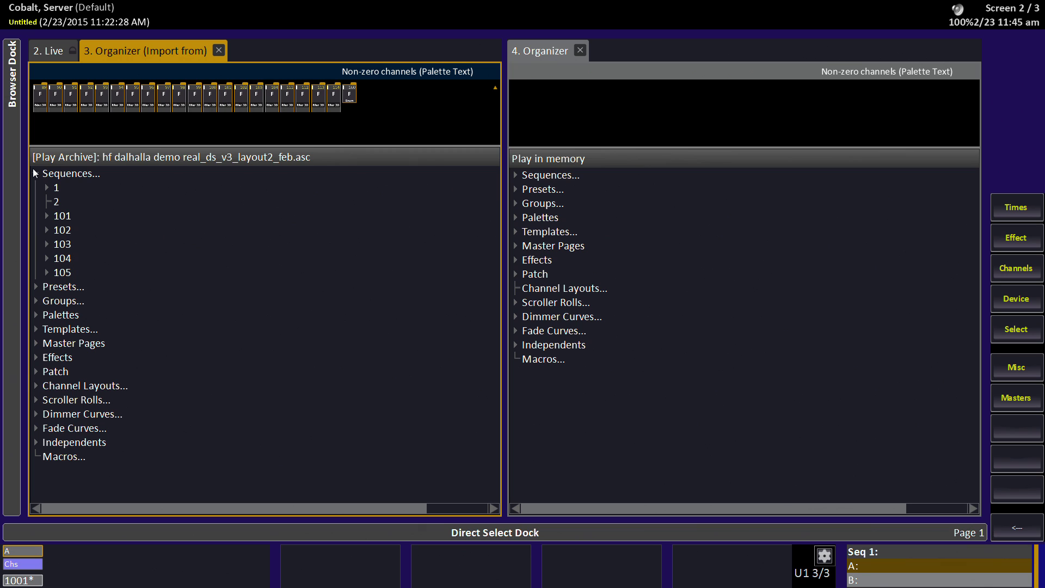
double_click(59, 275)
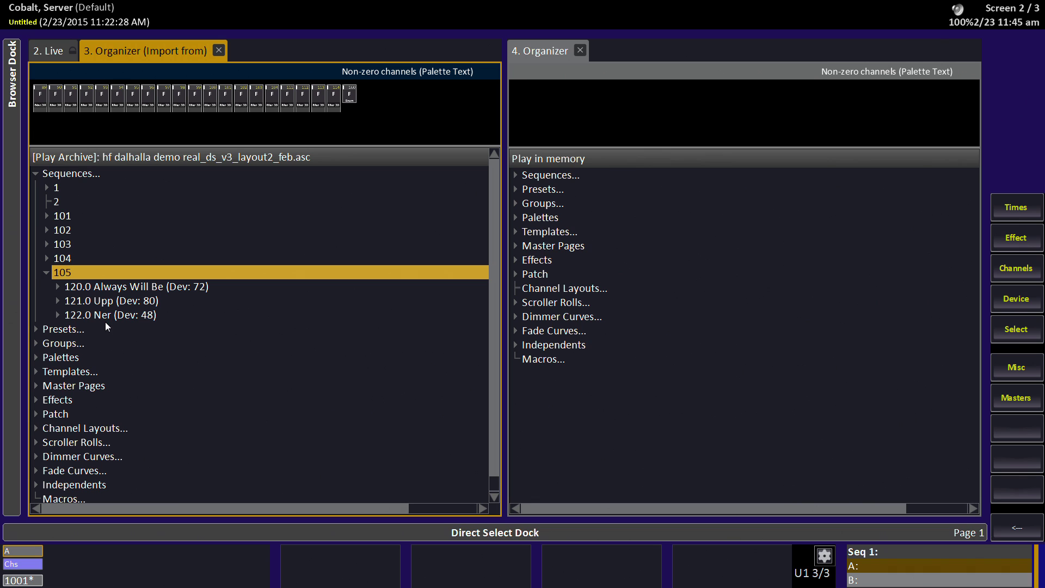
Drop archive sequence 105 onto the show's Sequences and view its Advanced import options
drag(60, 275, 568, 188)
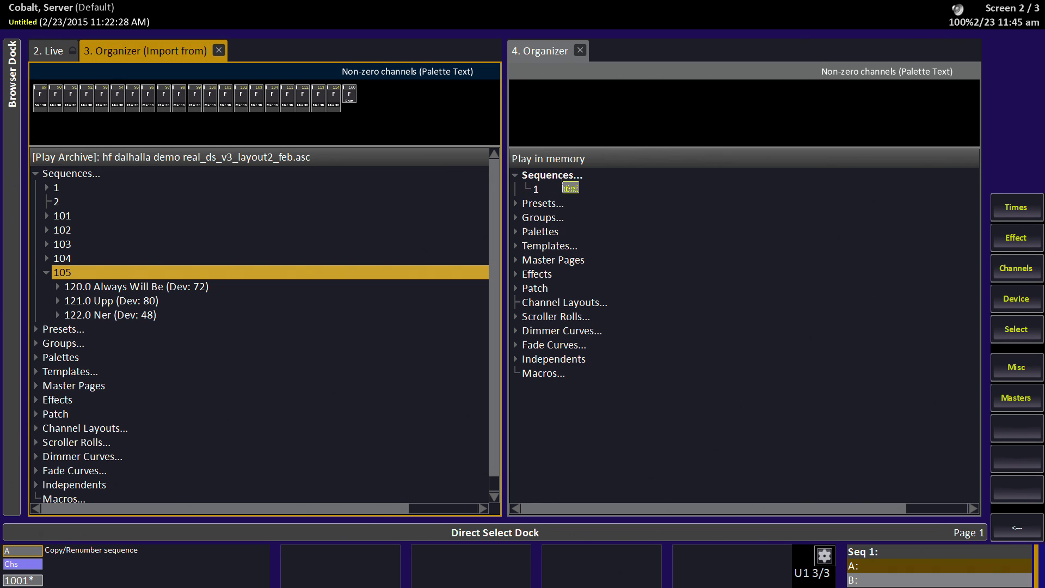
drag(568, 188, 565, 177)
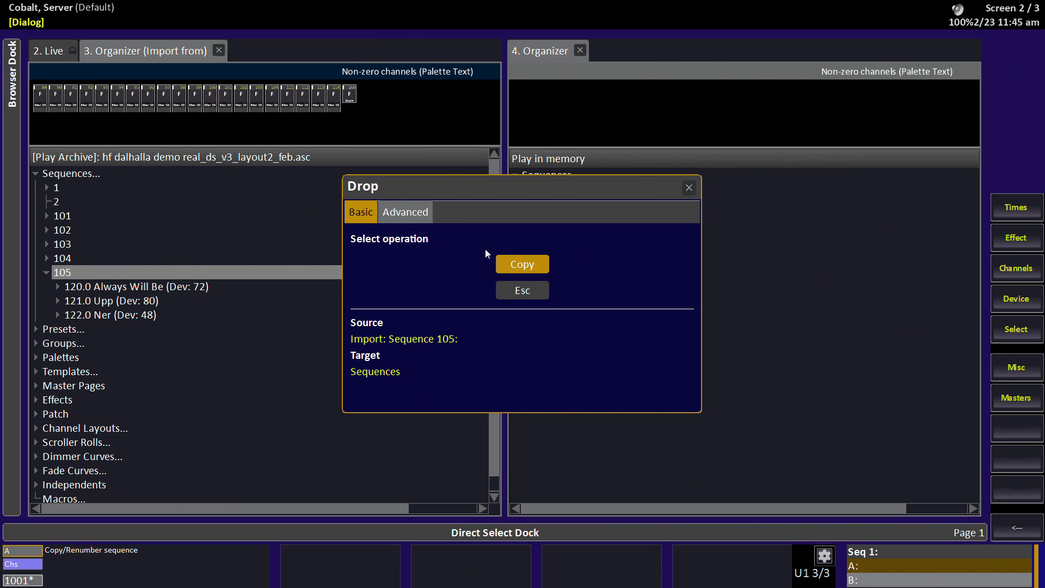
click(405, 212)
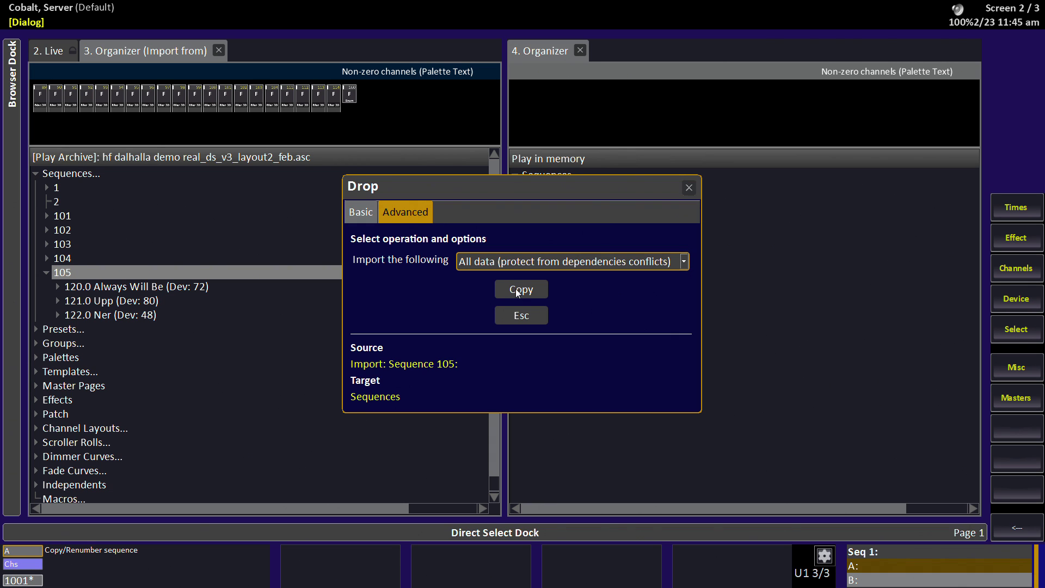
key(space)
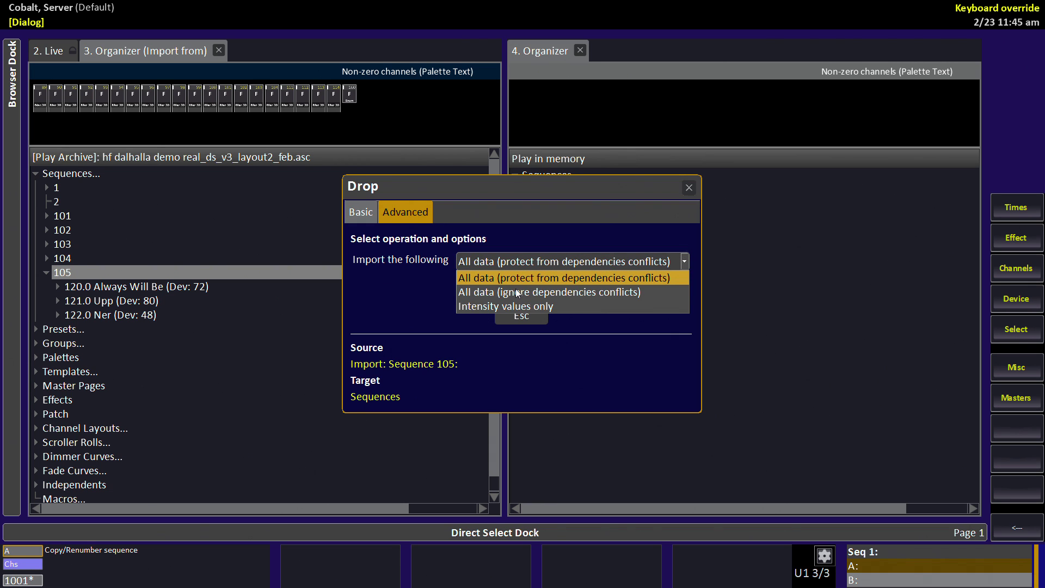
key(Down)
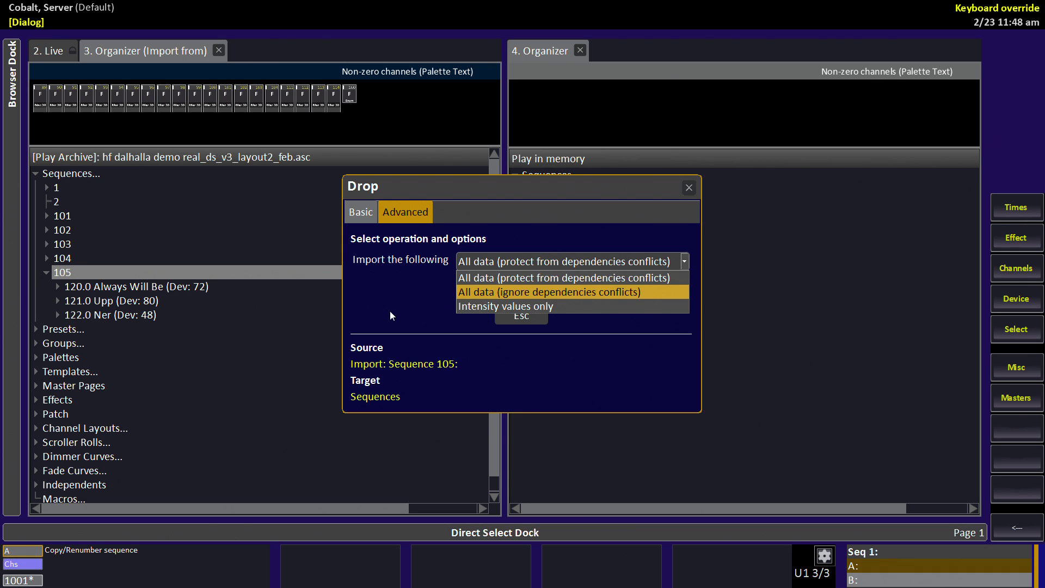
key(Up)
Copy sequence 105 into the show with dependency protection, then dismiss the Actions performed report
key(Return)
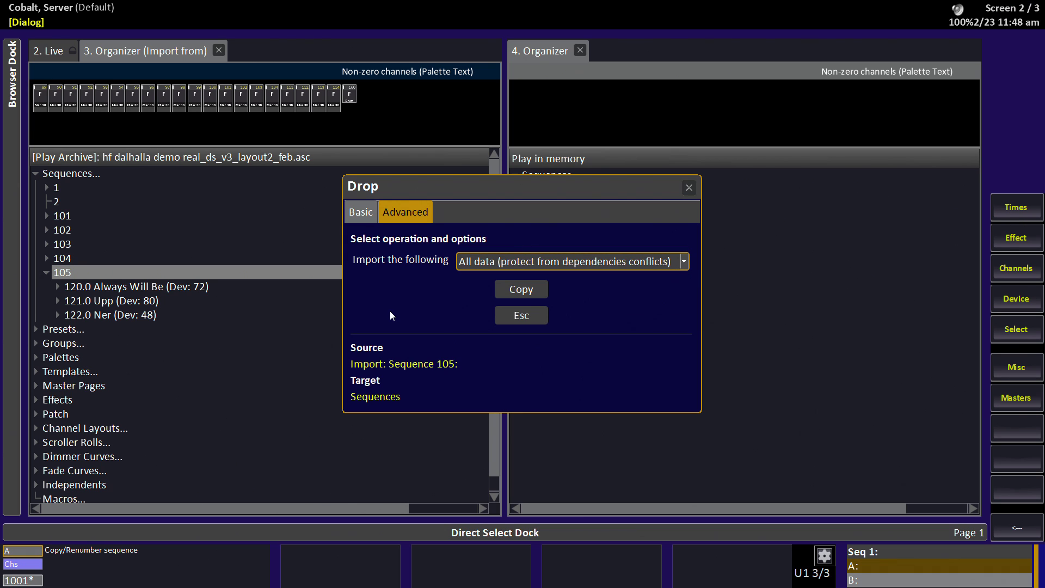
key(Tab)
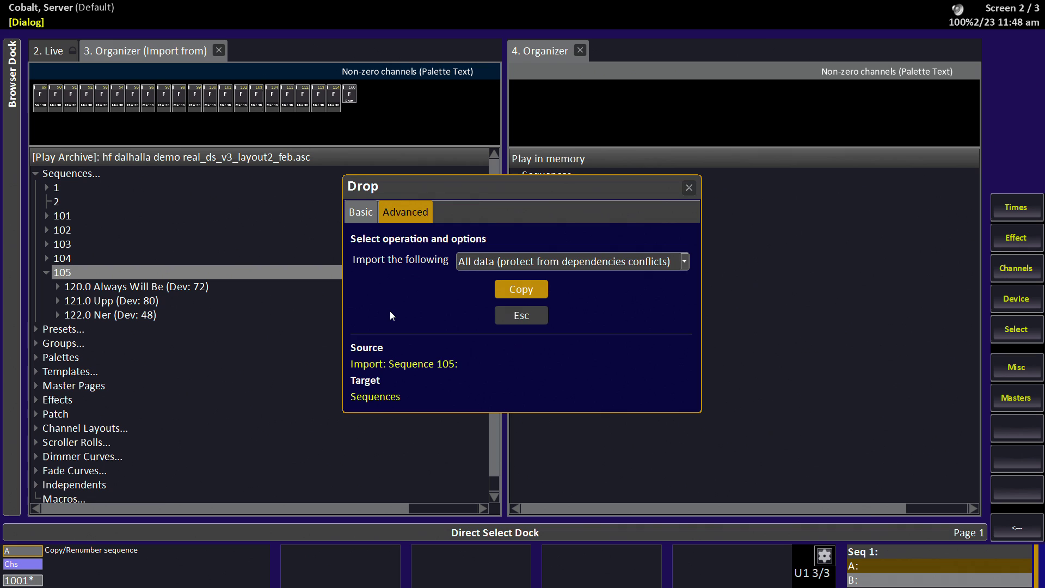
key(Return)
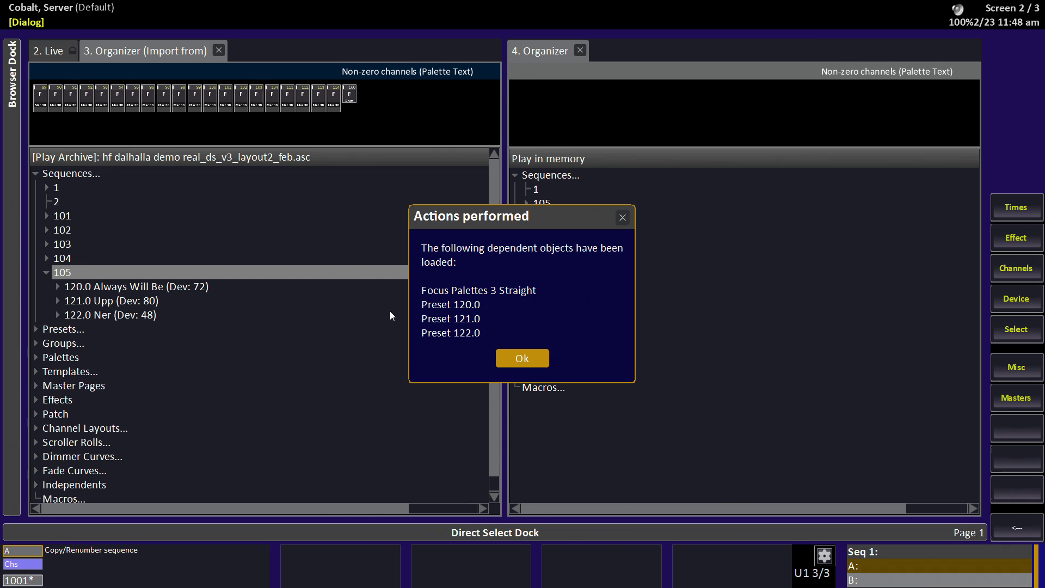
key(Return)
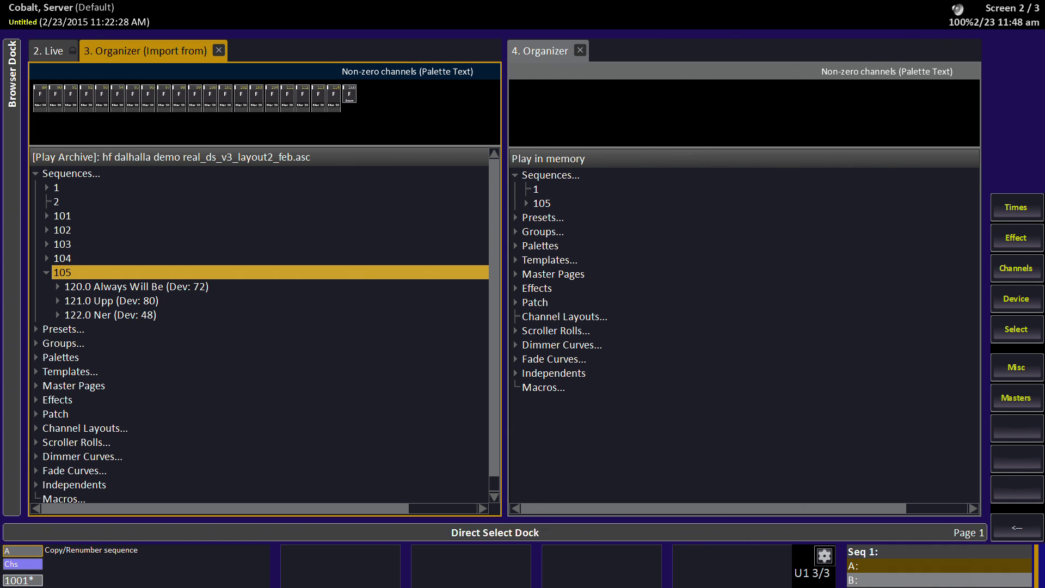
Copy archive sequence 103 into the show from the Advanced options, then dismiss the dependency report
click(527, 204)
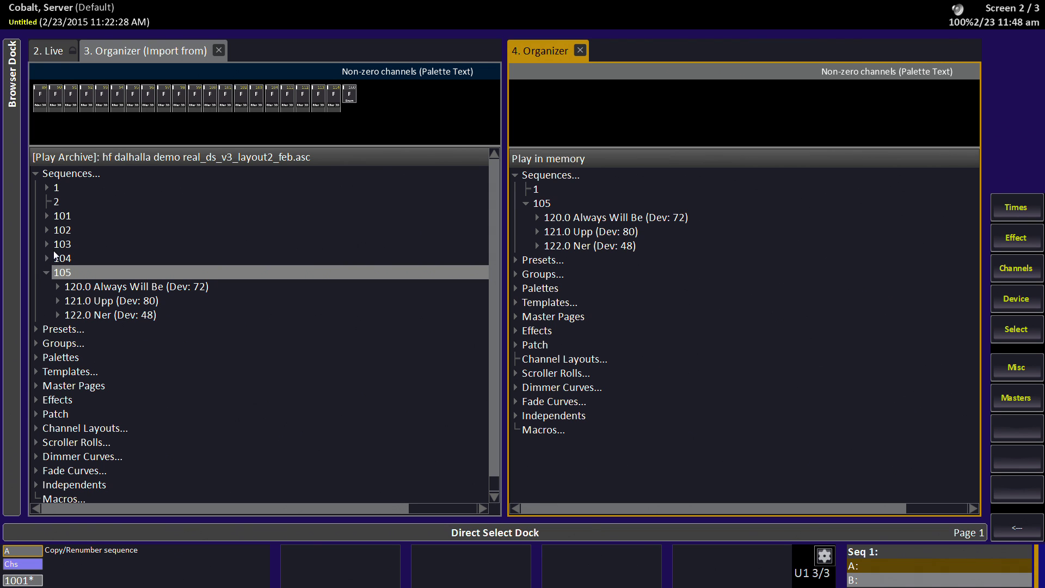
drag(57, 245, 543, 178)
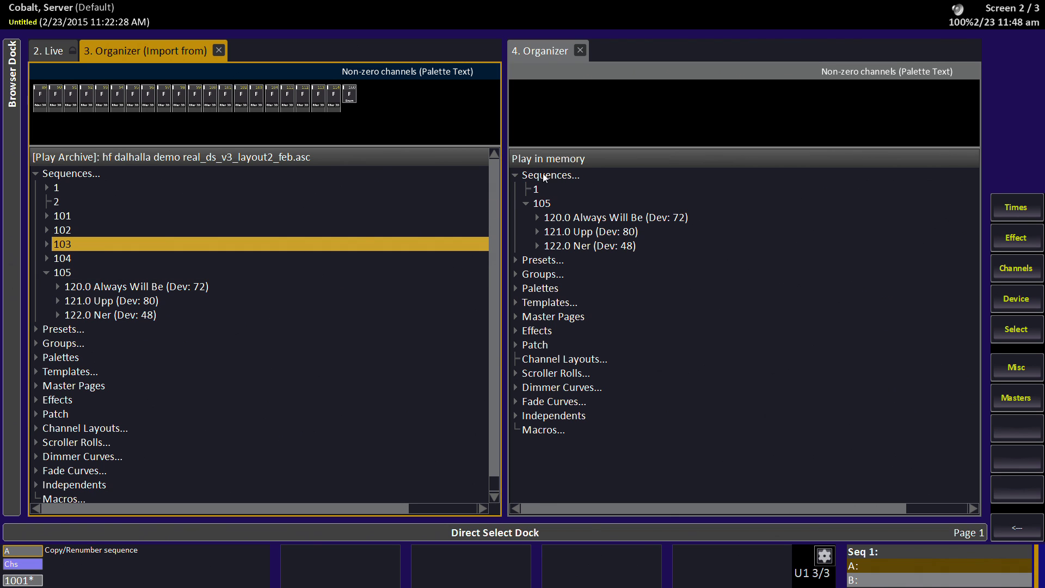
click(405, 212)
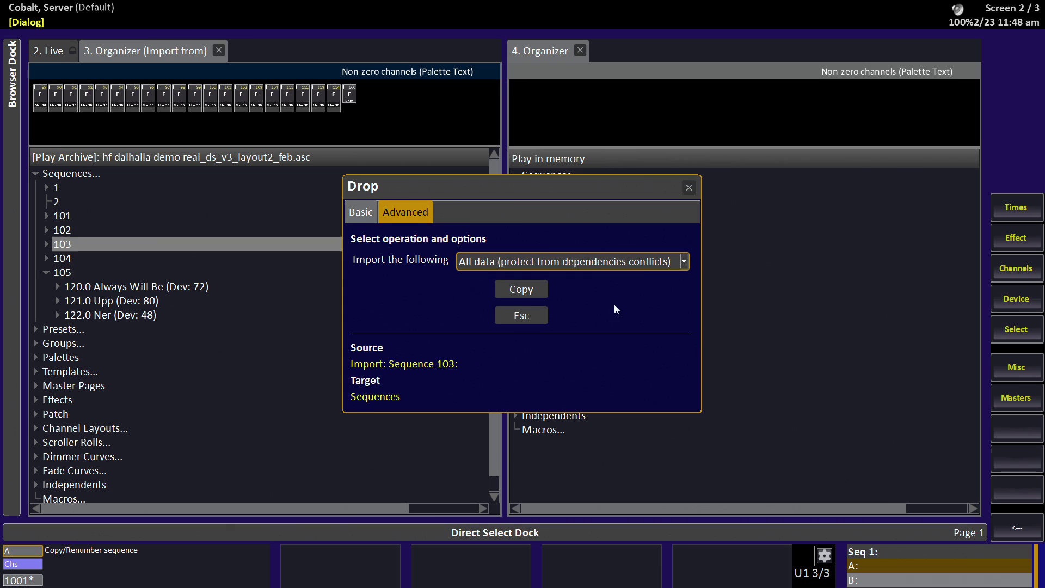
click(514, 290)
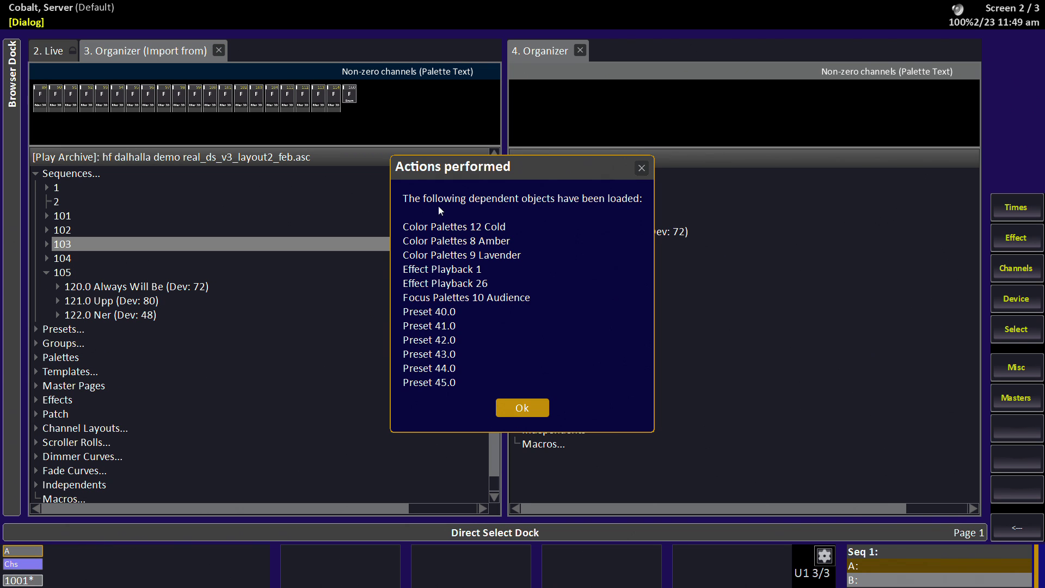
click(521, 411)
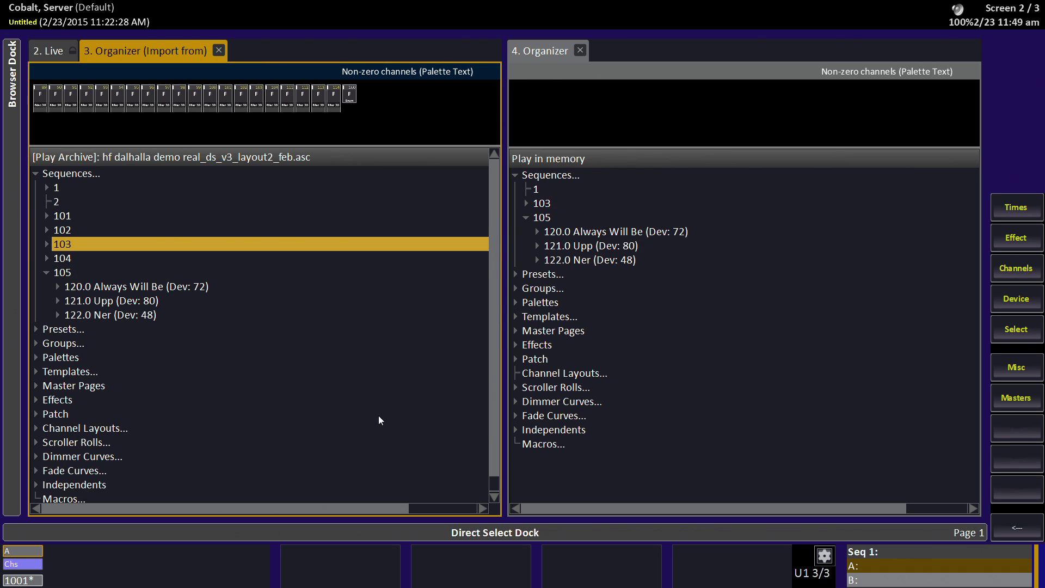